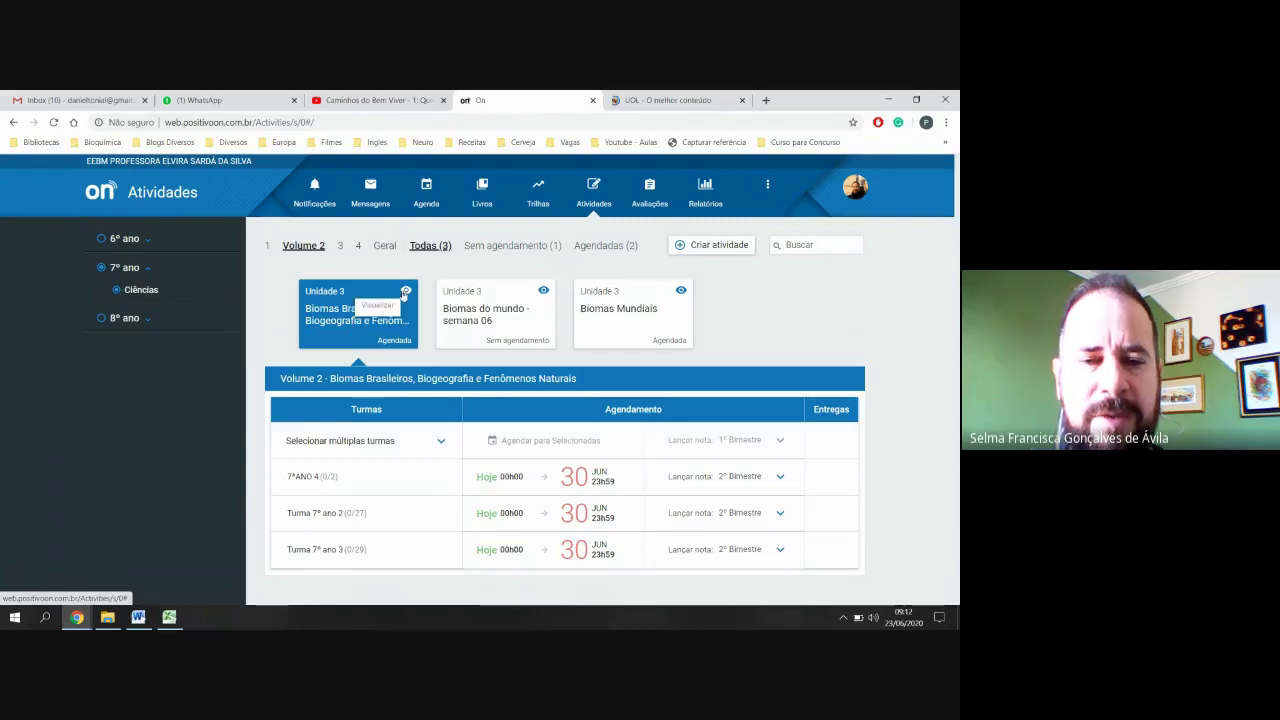
View the details of the activity "Biomas Brasileiros, Biogeografia e Fenômenos Naturais" and check its dates against the system calendar
click(405, 291)
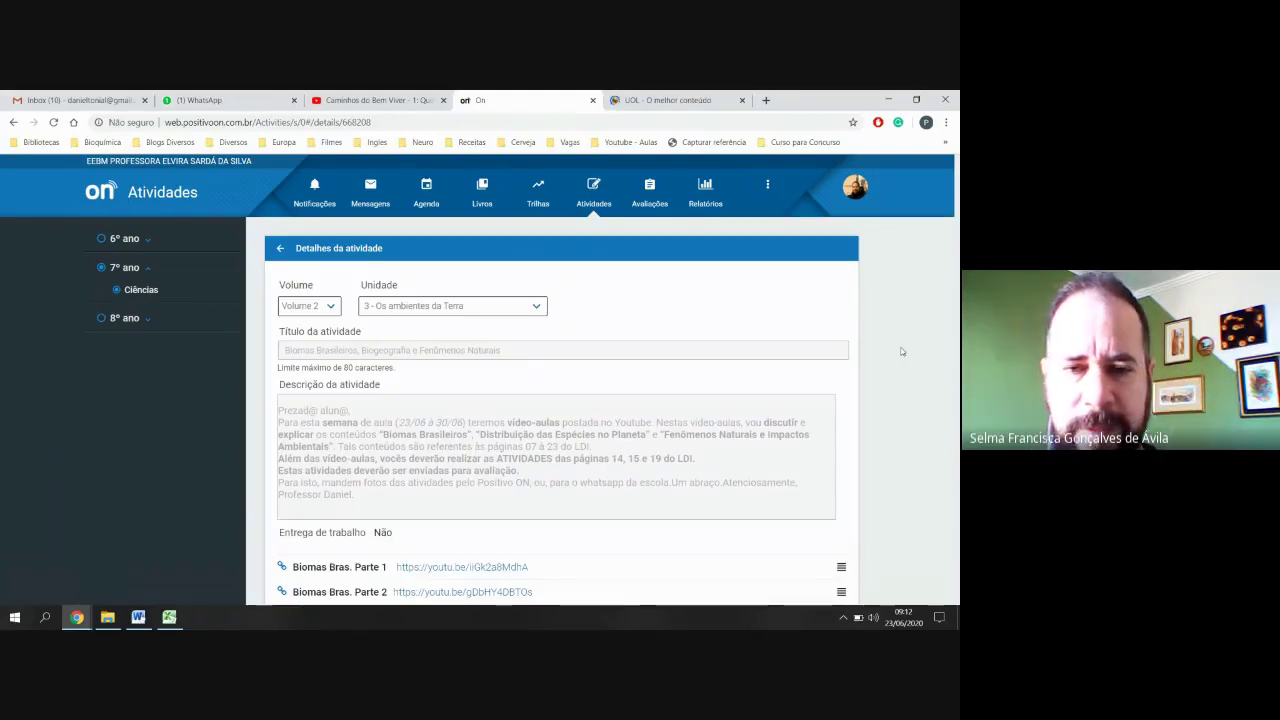
scroll(619, 445, down, 1)
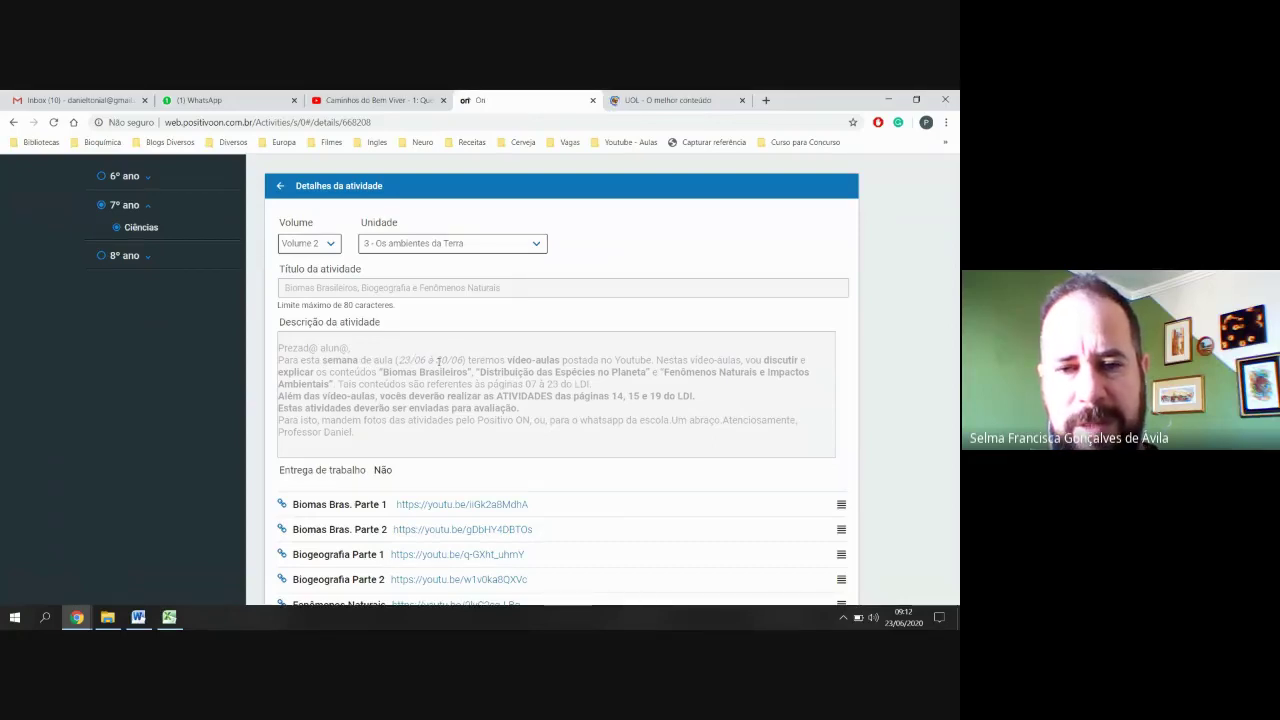
click(903, 617)
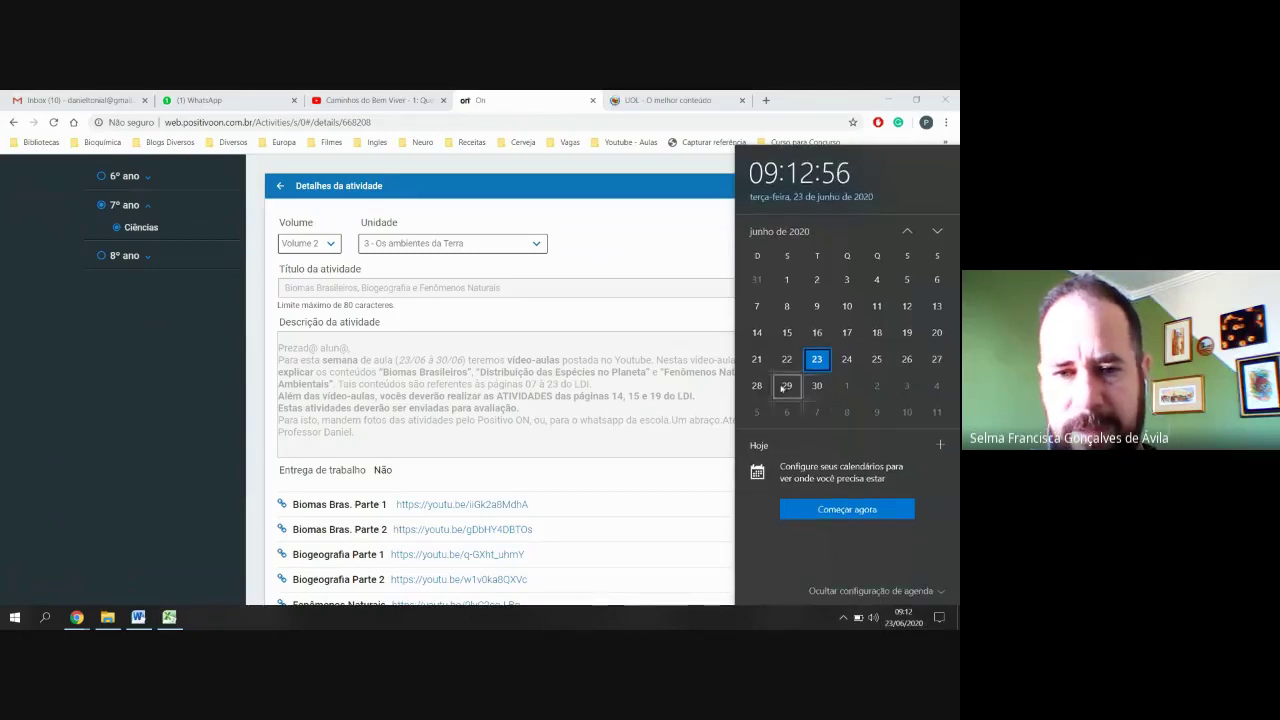
click(499, 370)
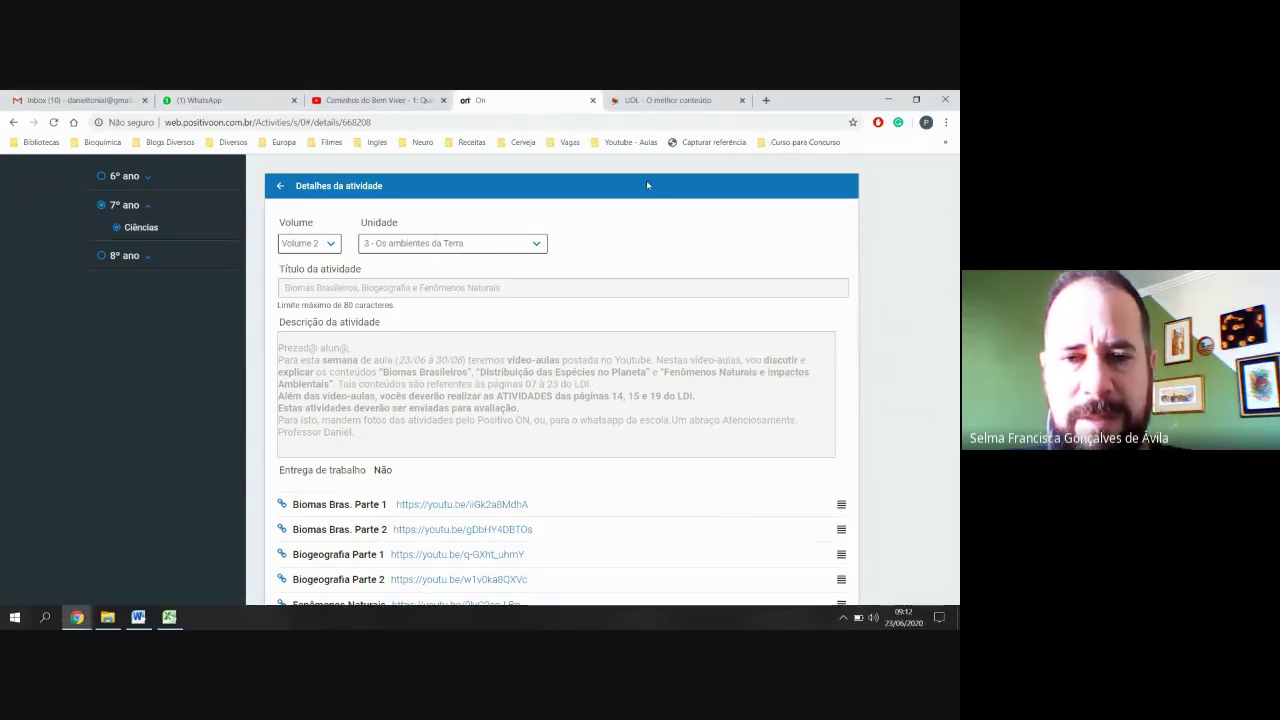
Switch to the Google Meet call, mute the participant whose microphone is on, and return to the activity page with the chat reopened in Meet
key(alt+Tab)
key(alt+Tab)
key(alt+Tab)
key(alt+Tab)
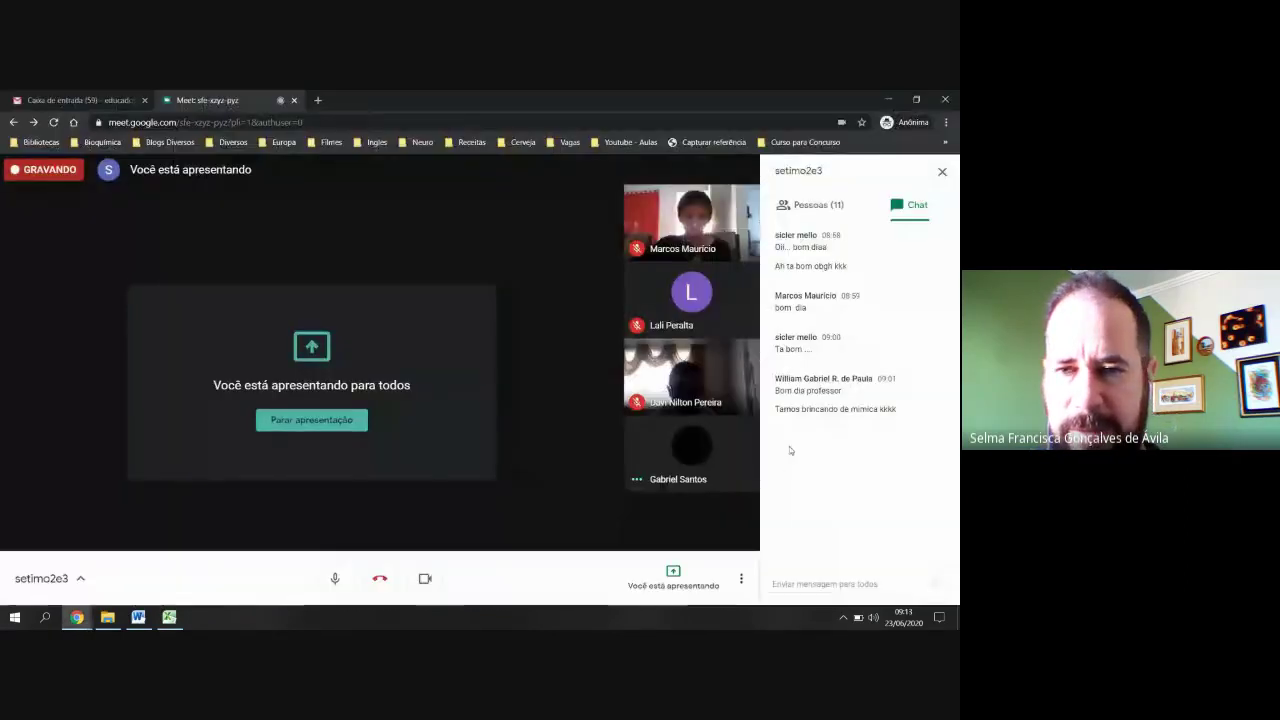
click(808, 207)
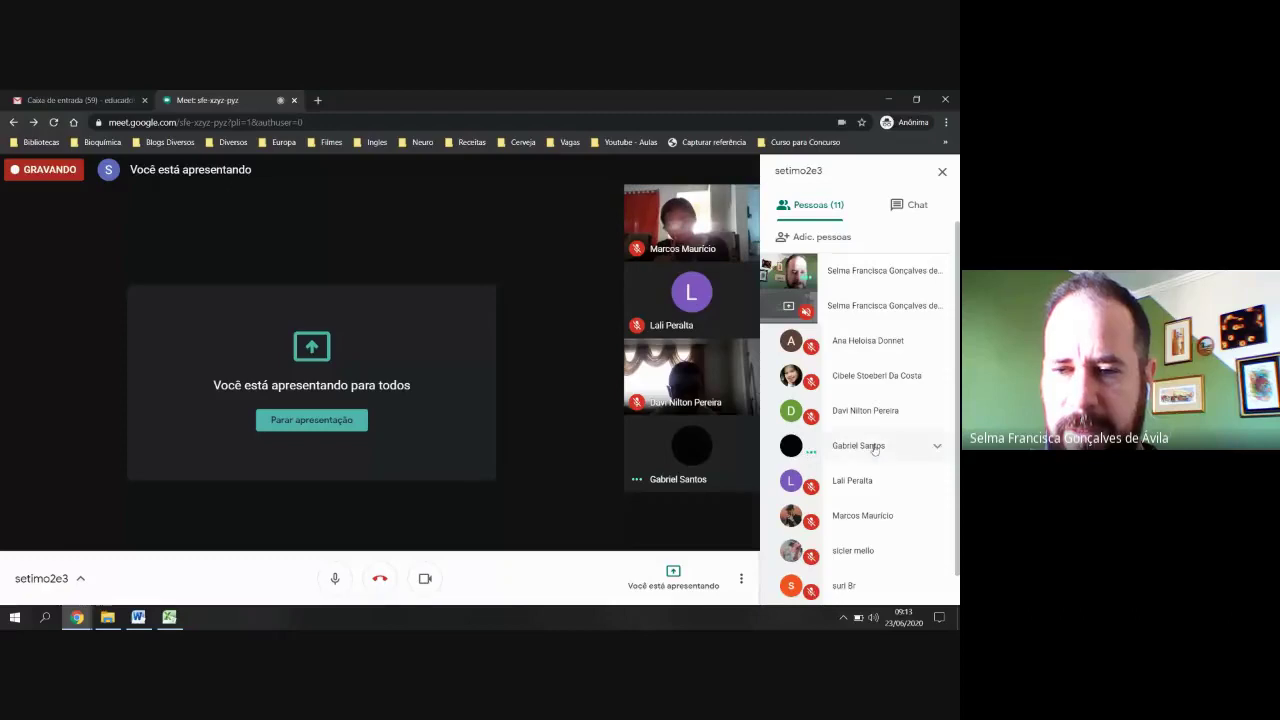
click(834, 450)
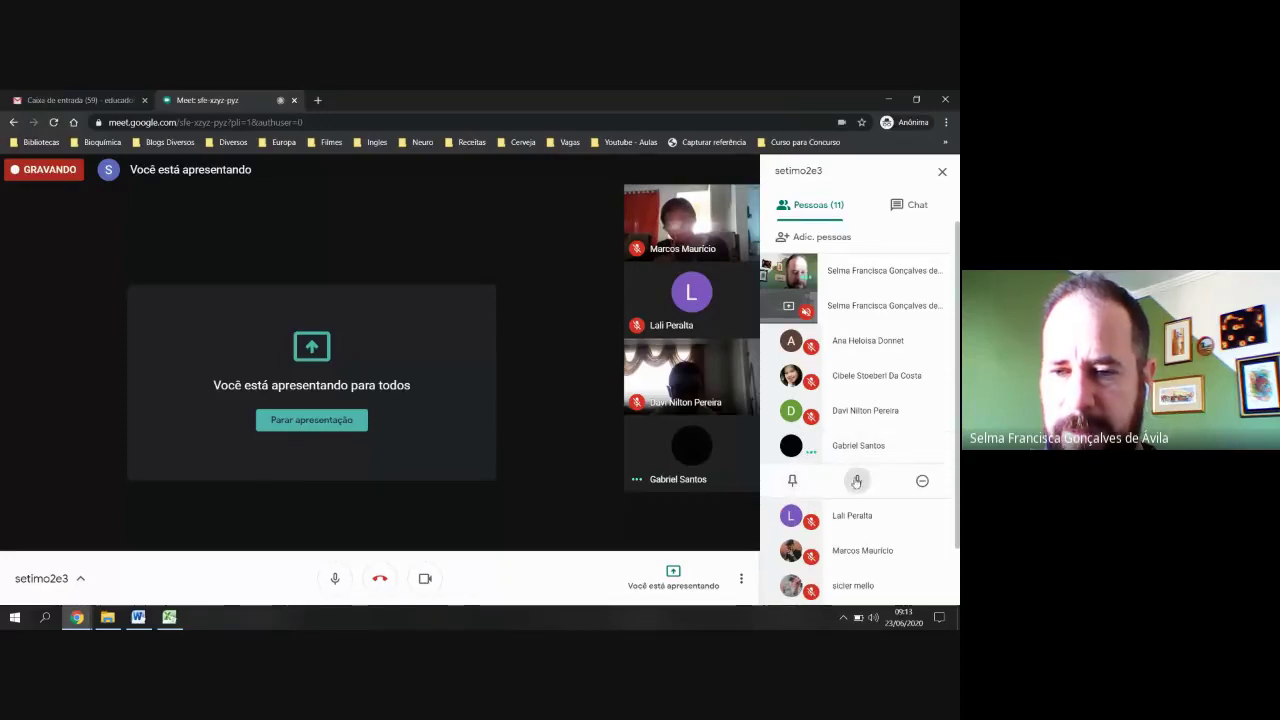
click(857, 481)
click(551, 417)
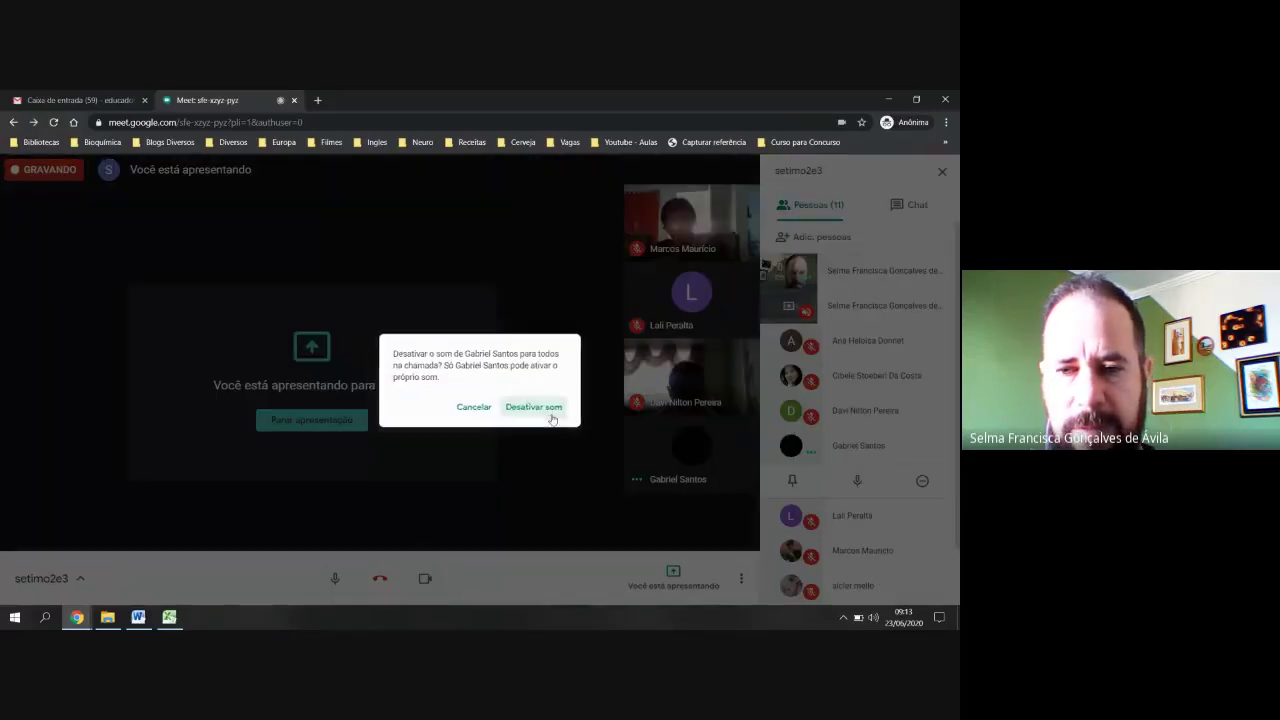
click(912, 202)
key(alt+Tab)
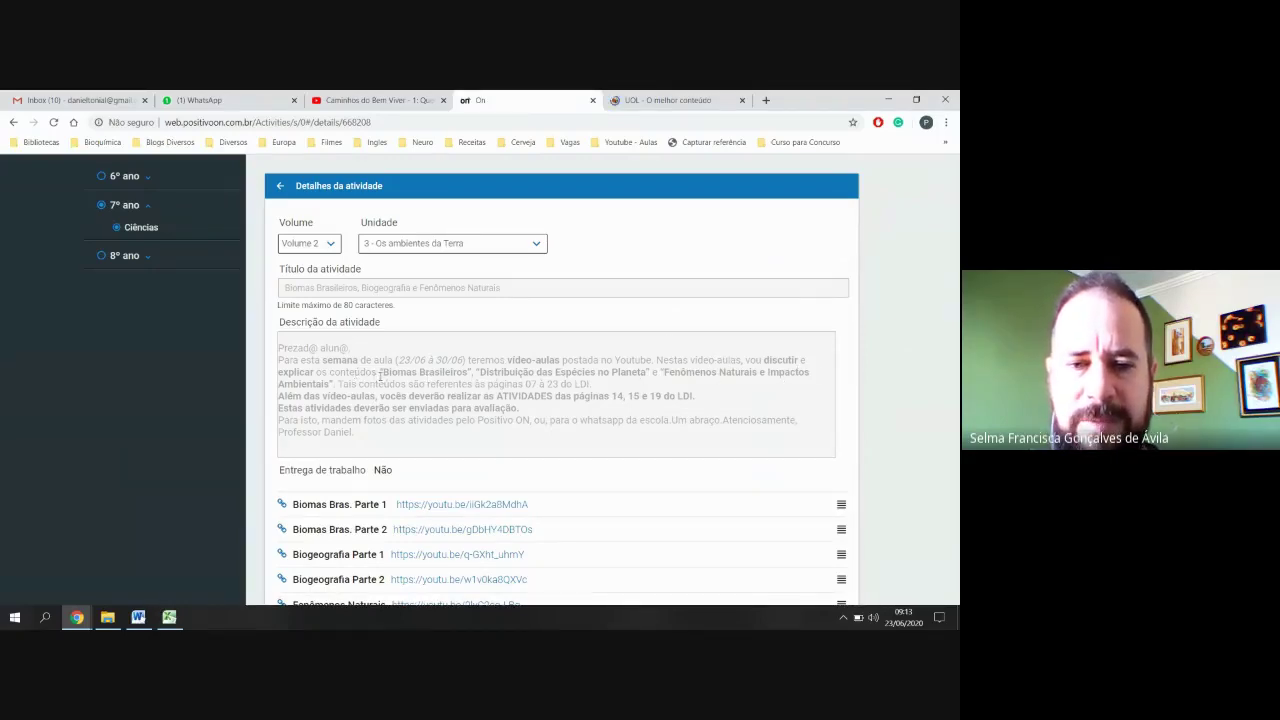
Highlight each of the three quoted topics in the activity description, and the sentence assigning the activities on pages 14, 15 and 19
drag(383, 375, 471, 372)
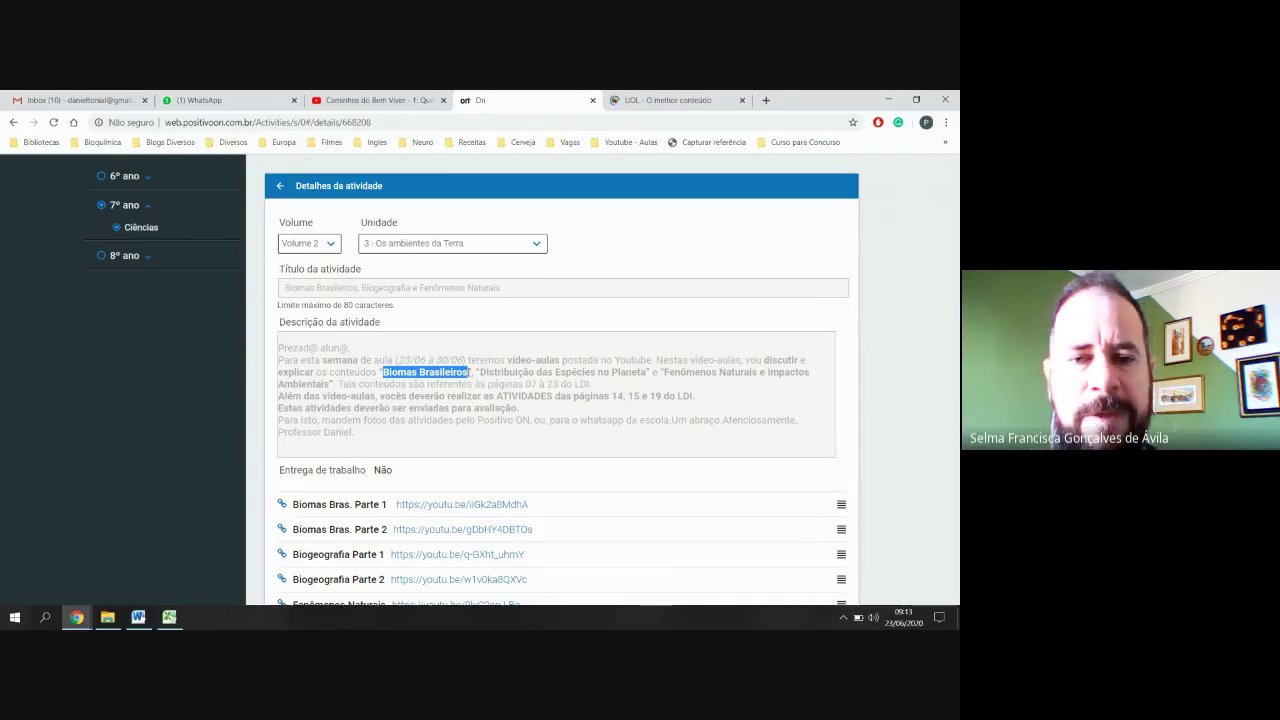
drag(480, 372, 647, 372)
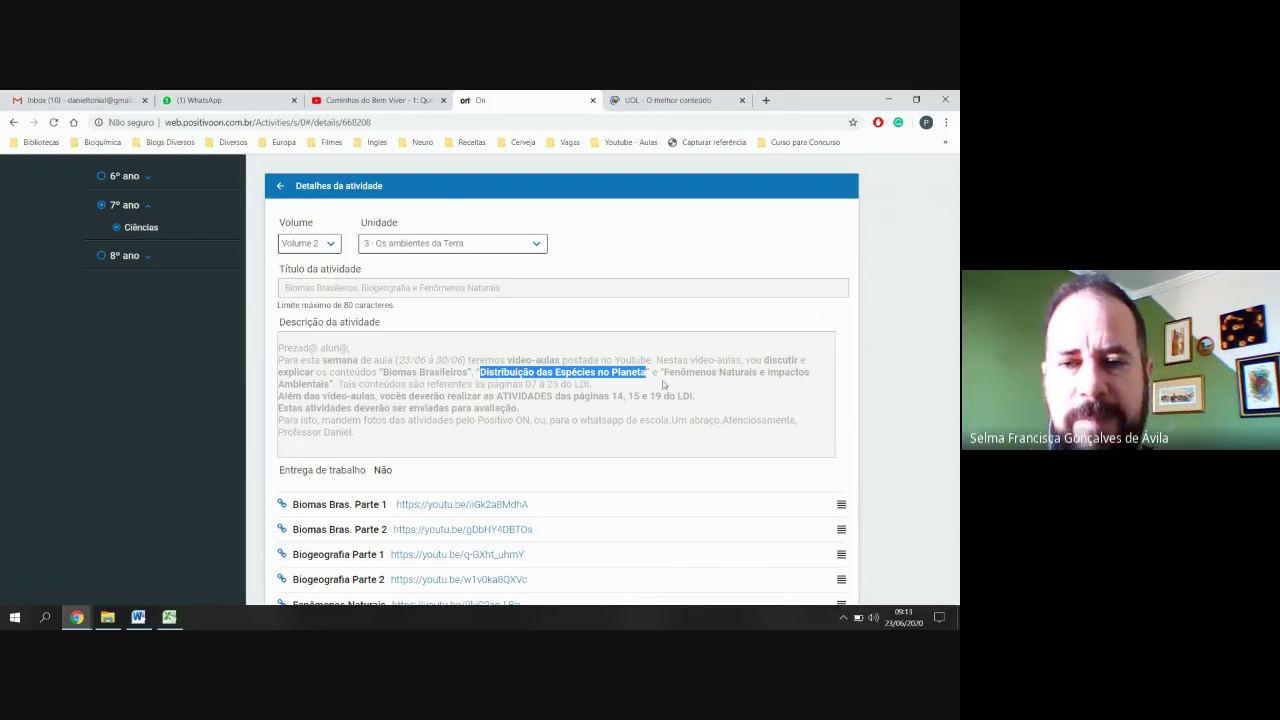
drag(663, 373, 326, 385)
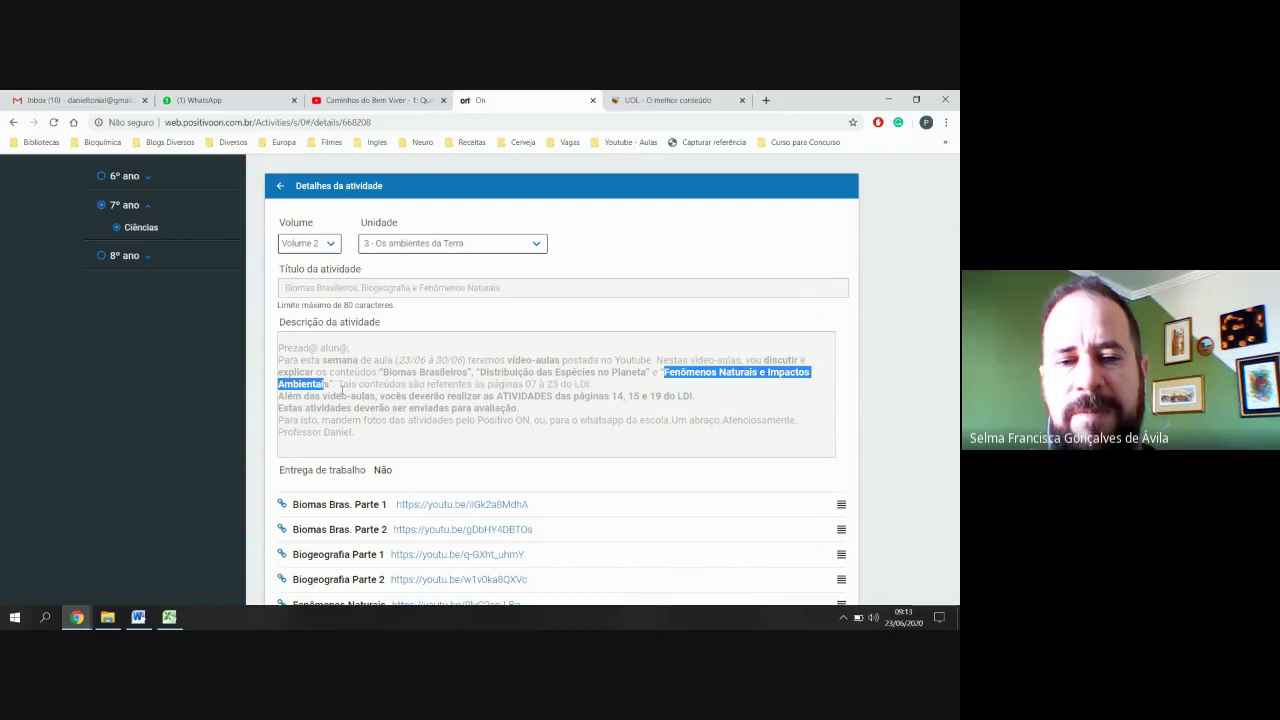
click(664, 372)
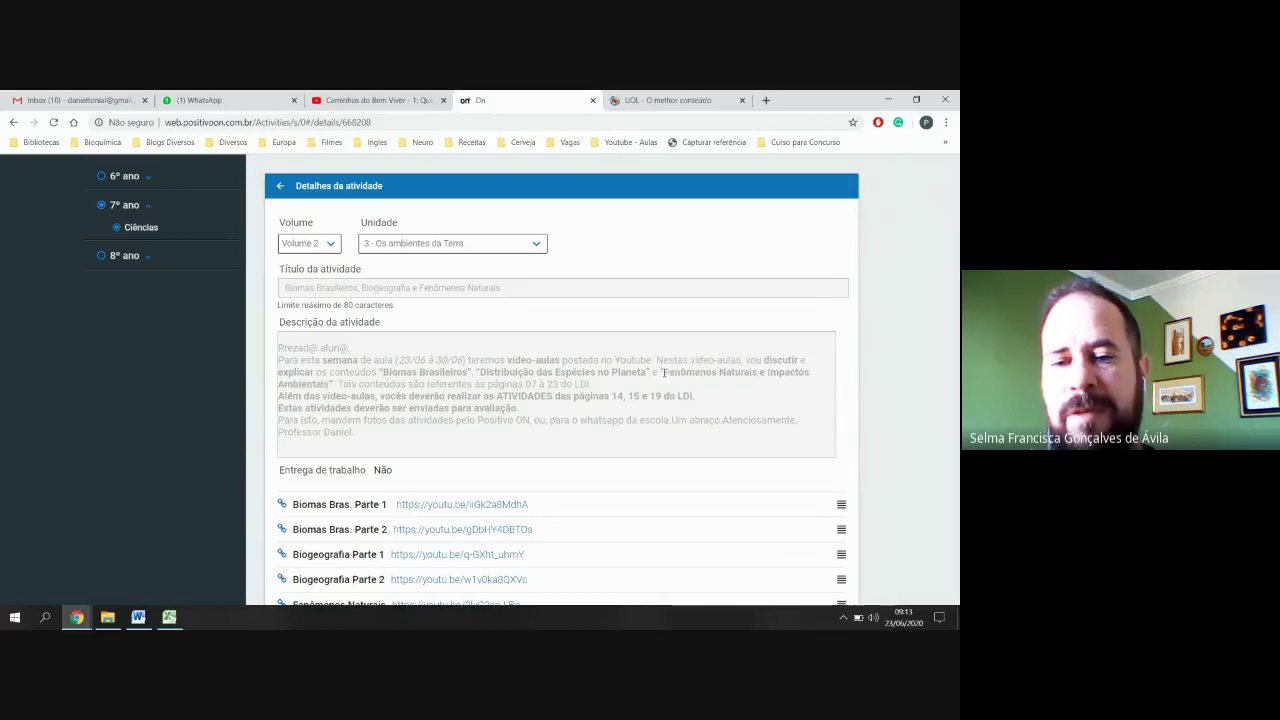
drag(664, 372, 326, 385)
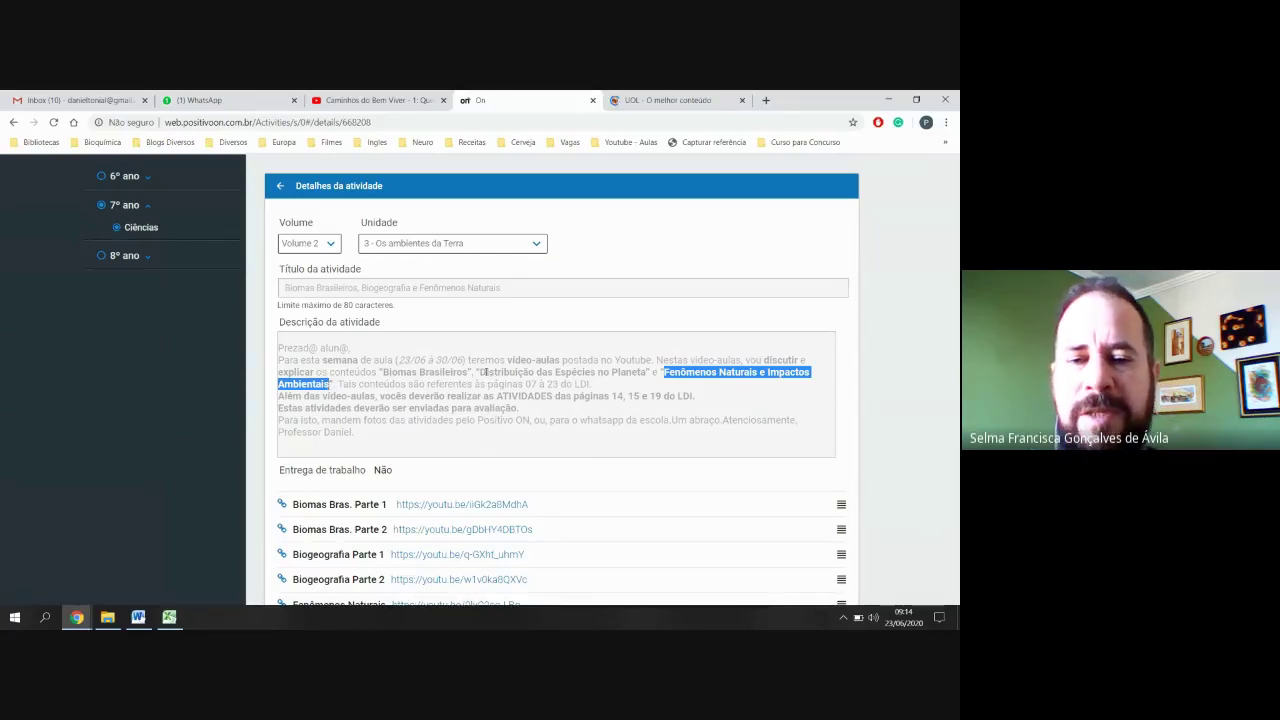
drag(481, 372, 645, 376)
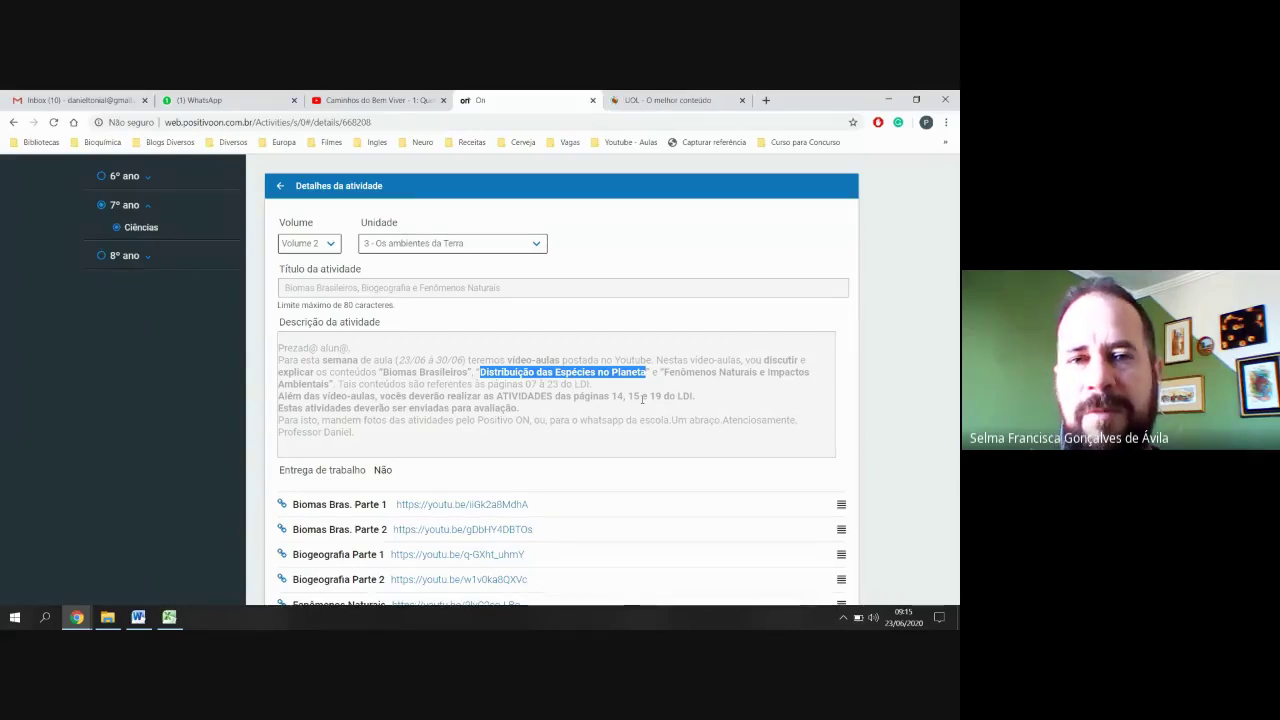
click(657, 377)
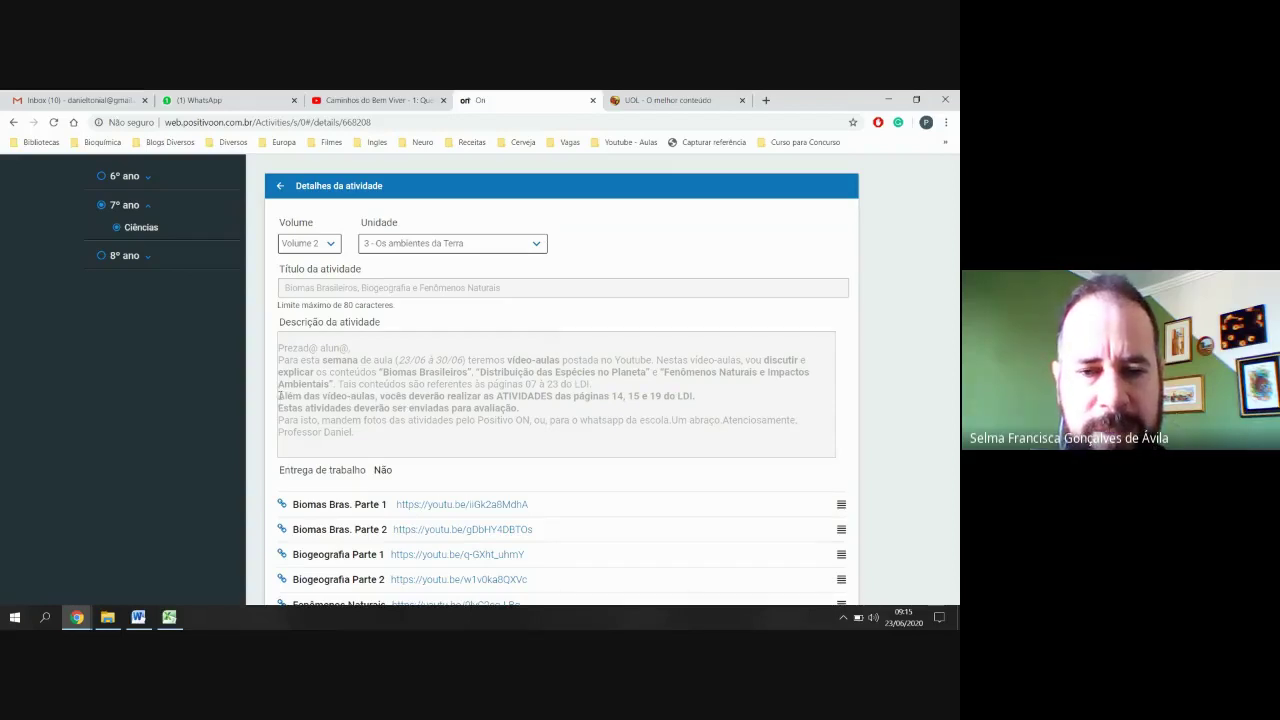
drag(300, 396, 696, 397)
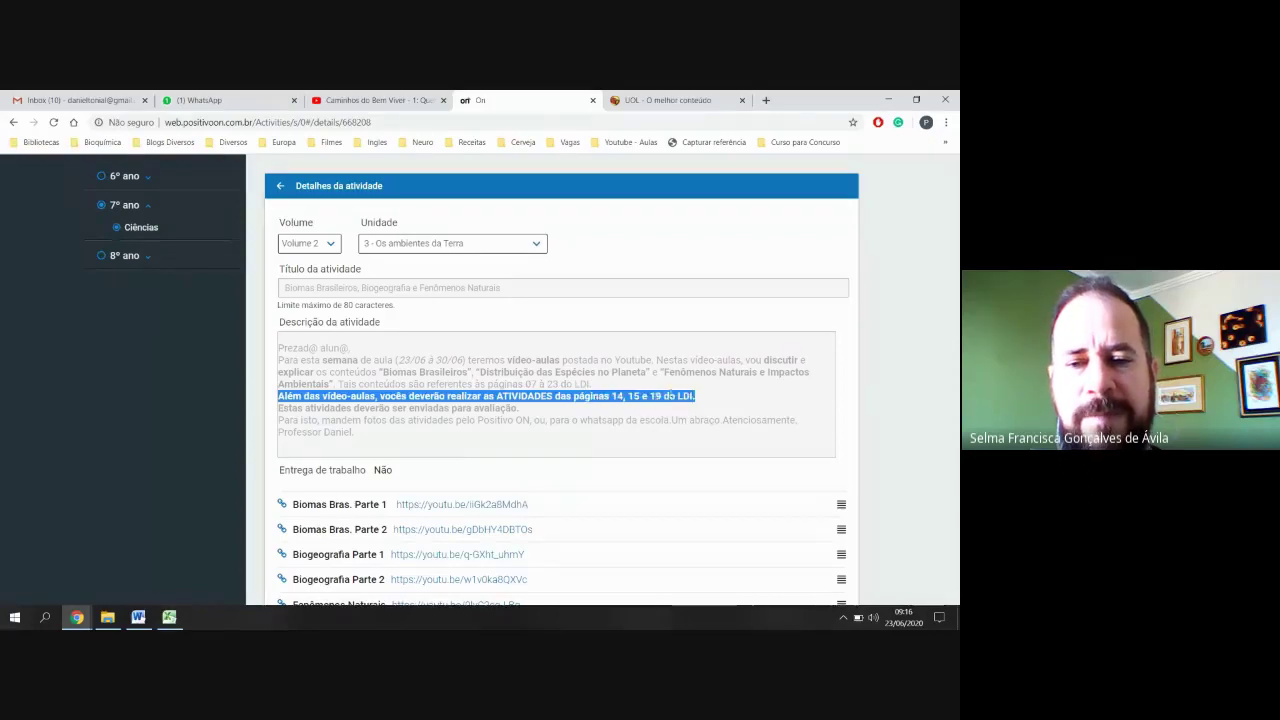
Switch to the 7 Ano 2 workbook in Excel, review the student list in A4:A29, and close the workbook
click(169, 617)
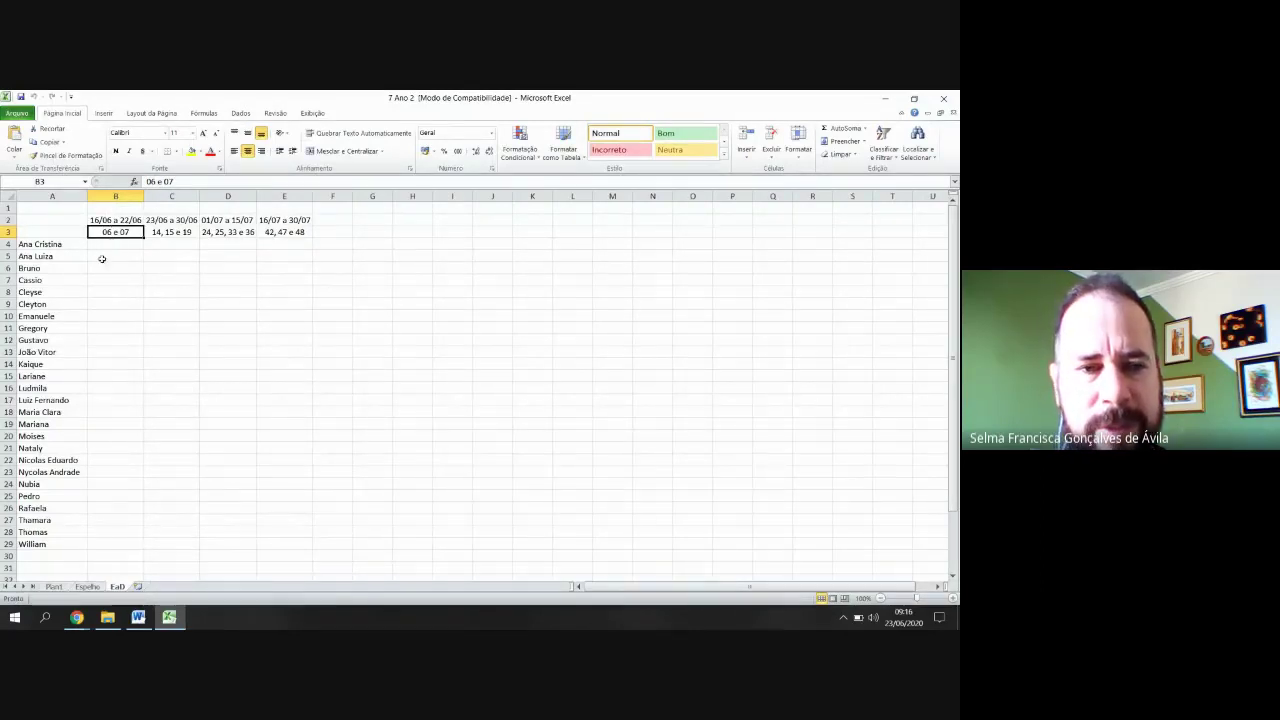
drag(80, 246, 52, 544)
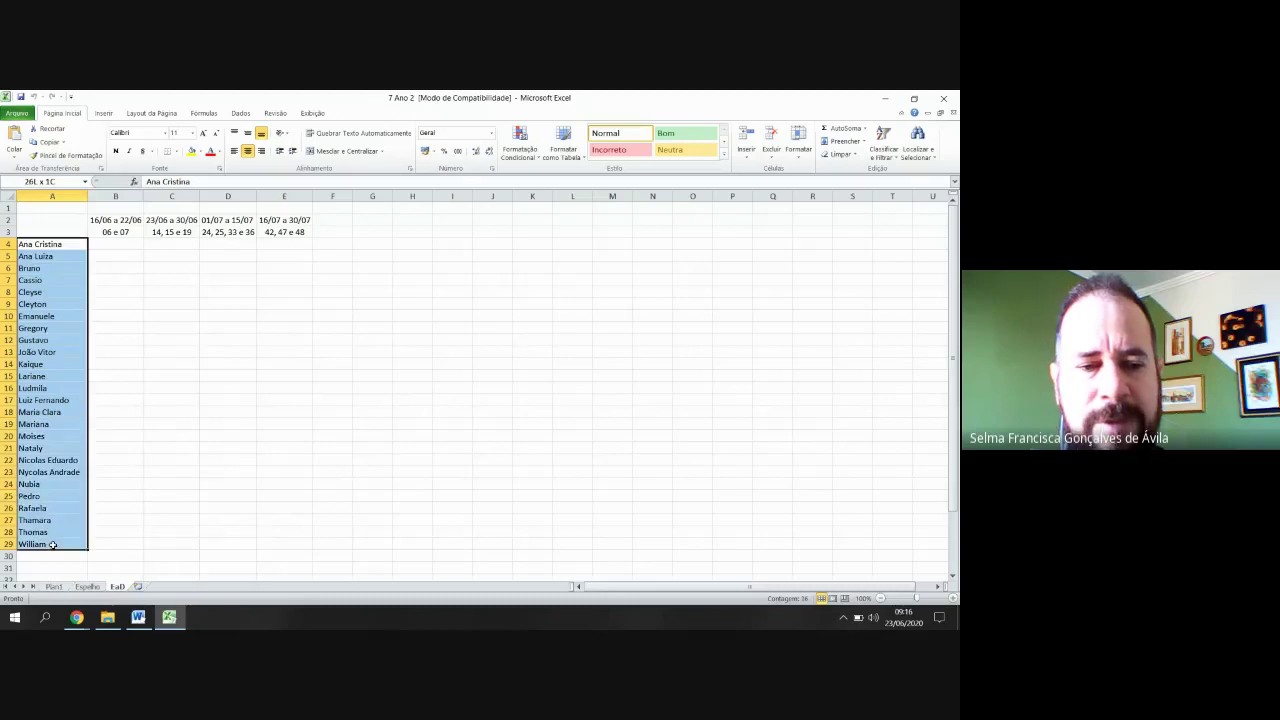
click(100, 532)
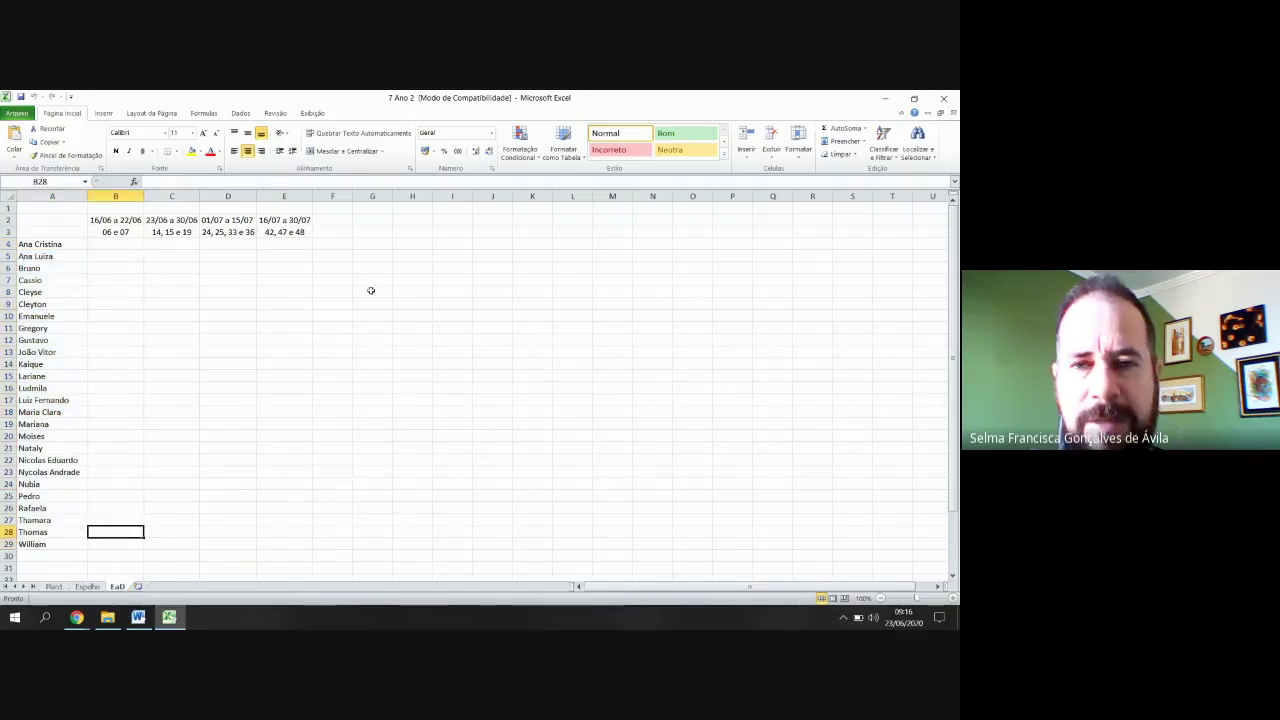
click(943, 98)
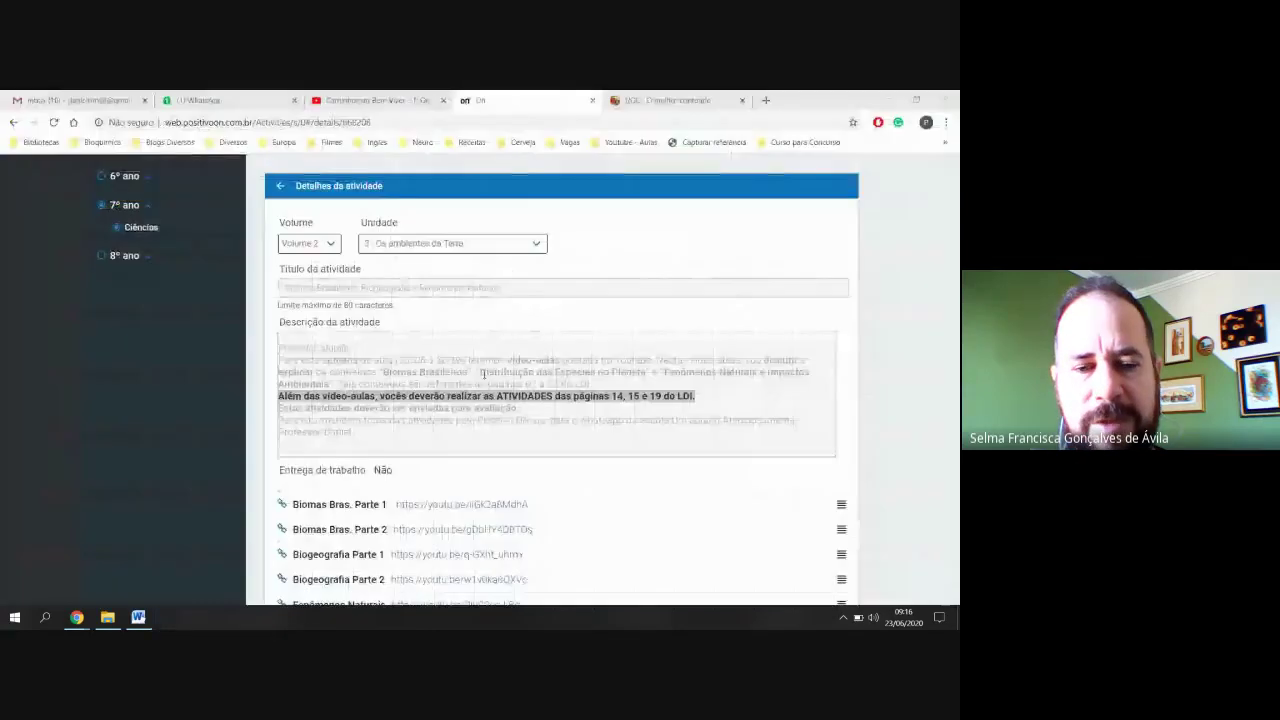
Open the 7 Ano 3 workbook from the 7 Ano folder in File Explorer
click(107, 617)
key(BackSpace)
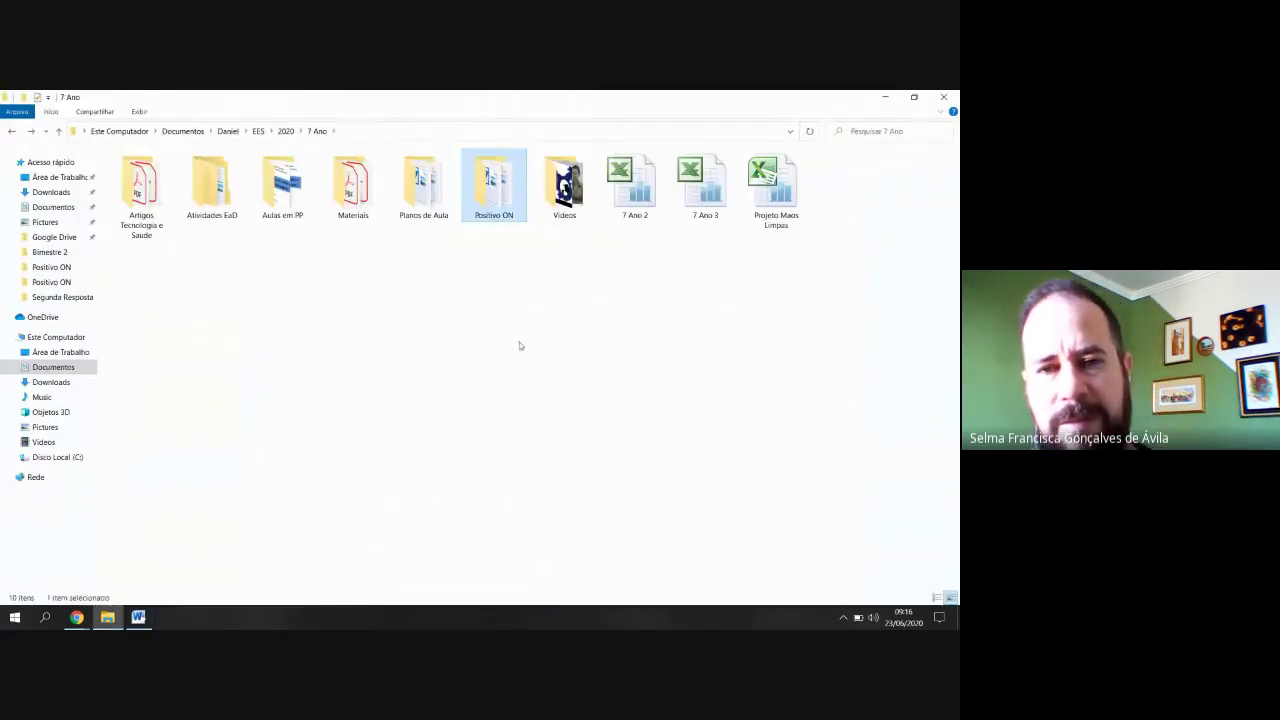
double_click(714, 215)
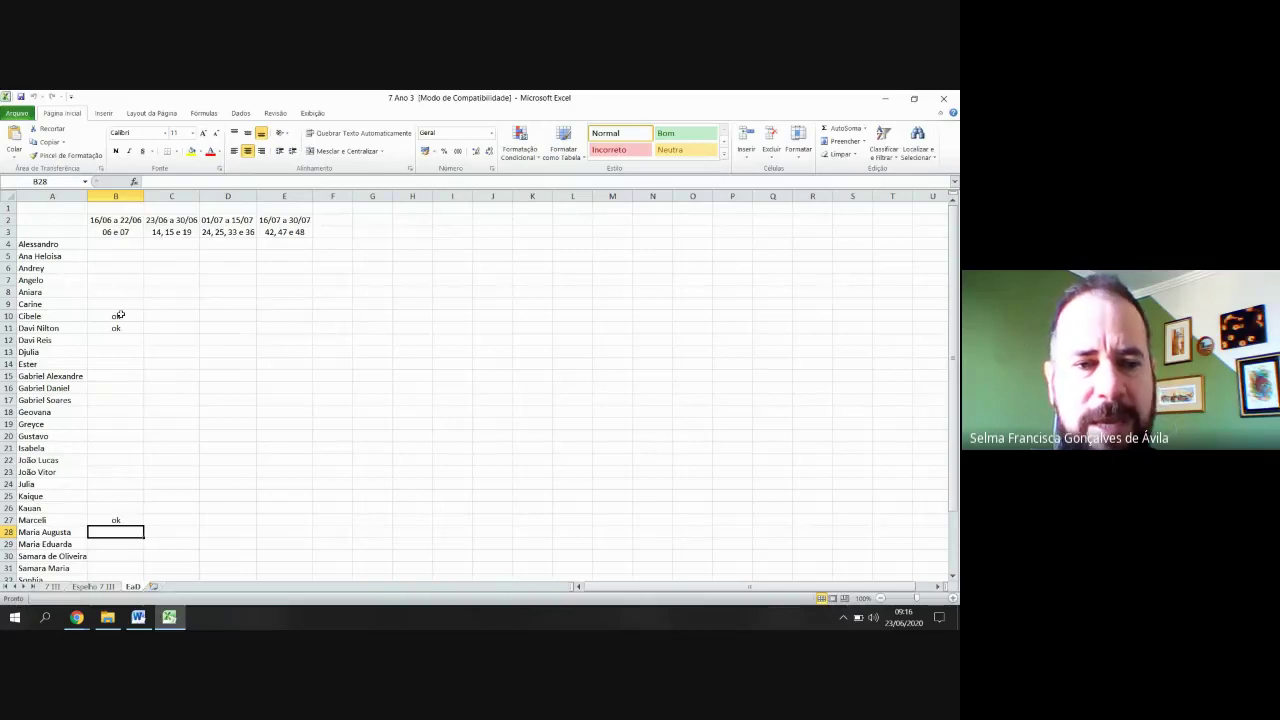
Point out the students marked ok for pages 06 e 07, and the page numbers for the three following periods in C3, D3 and E3
click(119, 315)
click(117, 328)
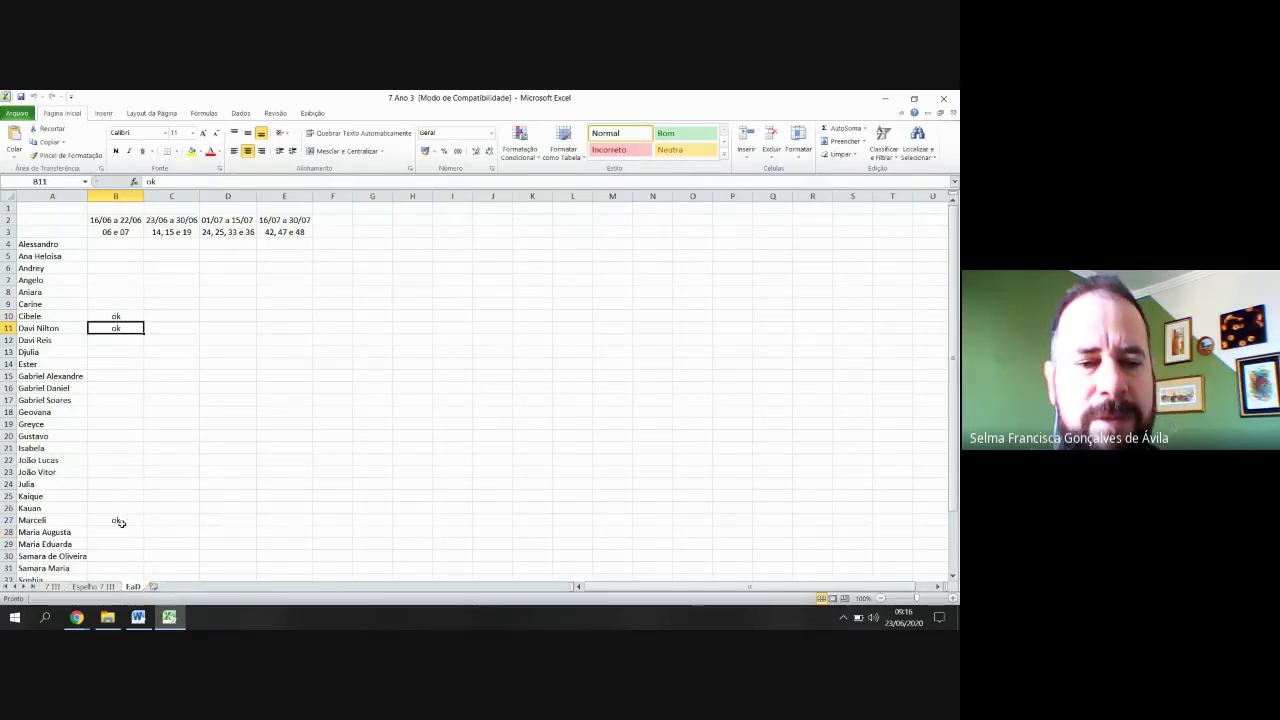
click(119, 521)
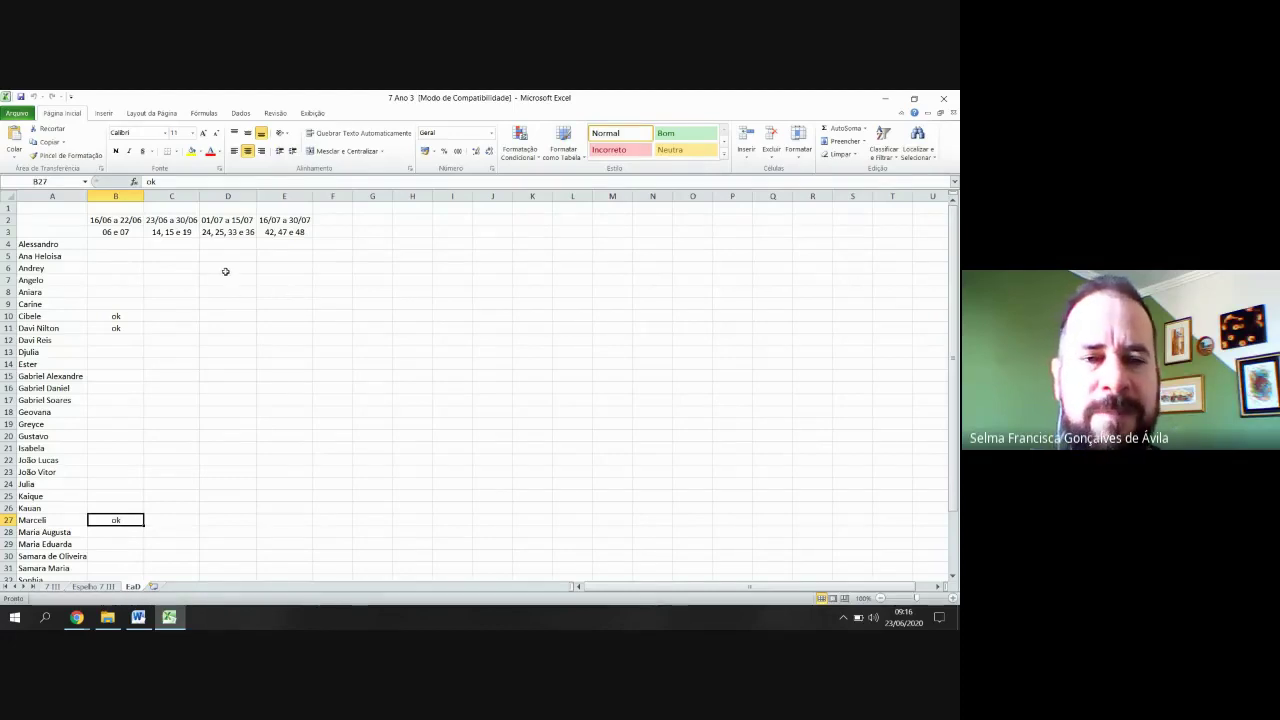
click(164, 233)
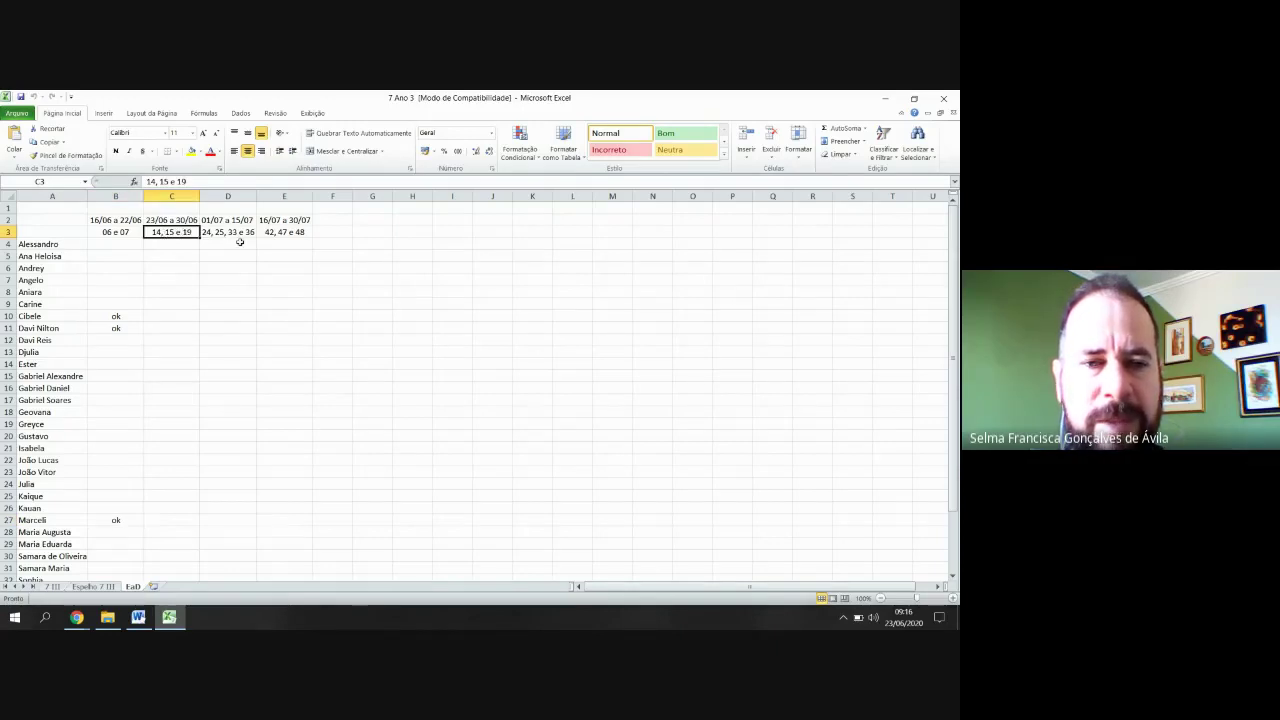
click(221, 232)
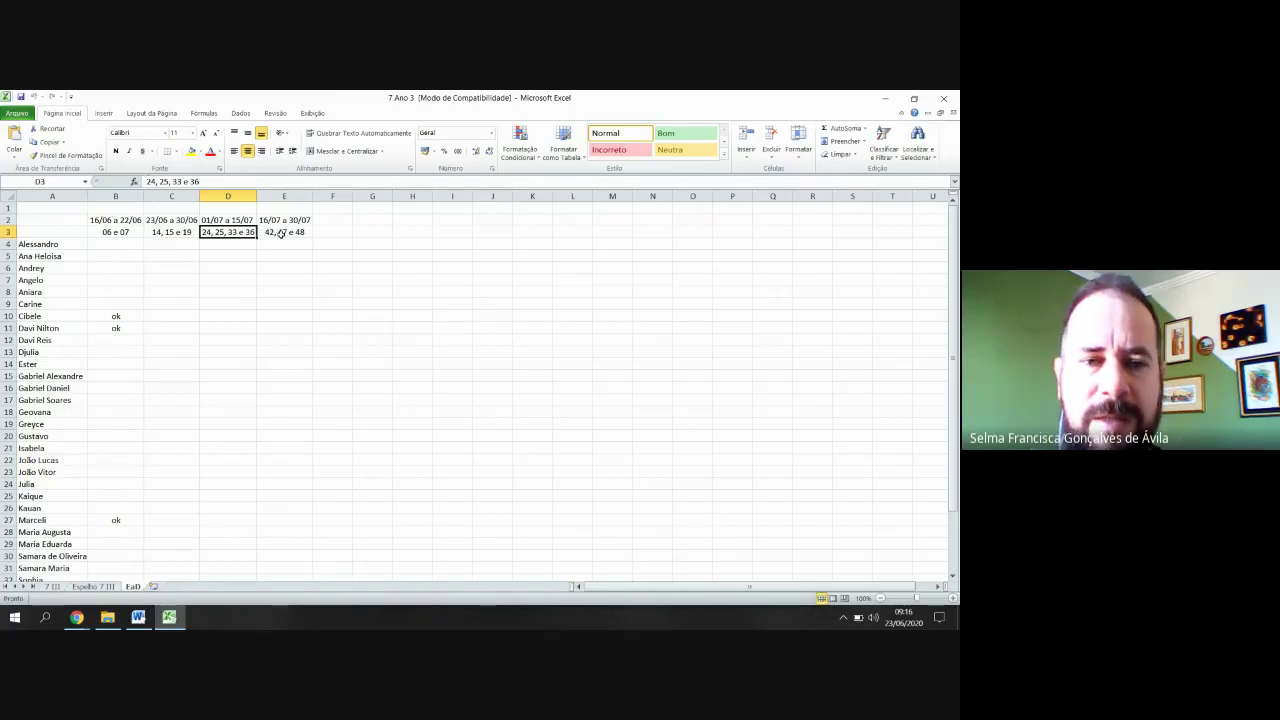
click(281, 232)
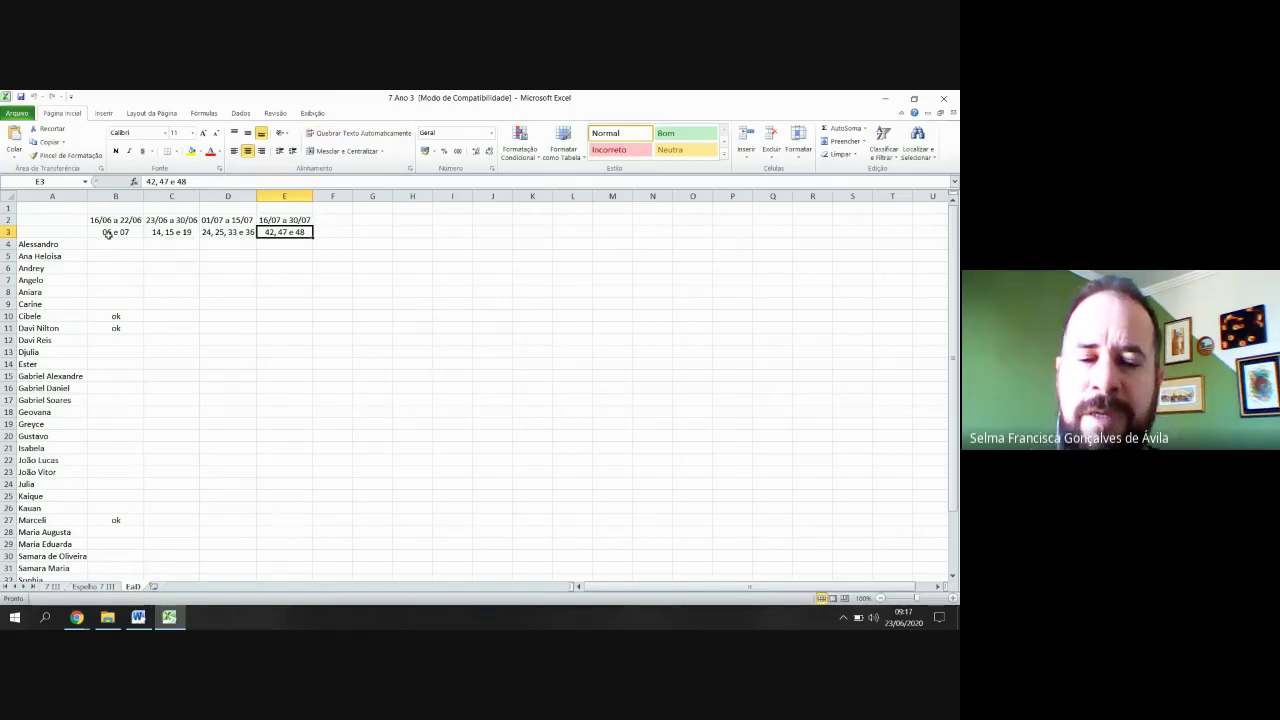
Check the chat in the Google Meet window and switch back to the Positivo On activity page in Chrome
click(76, 617)
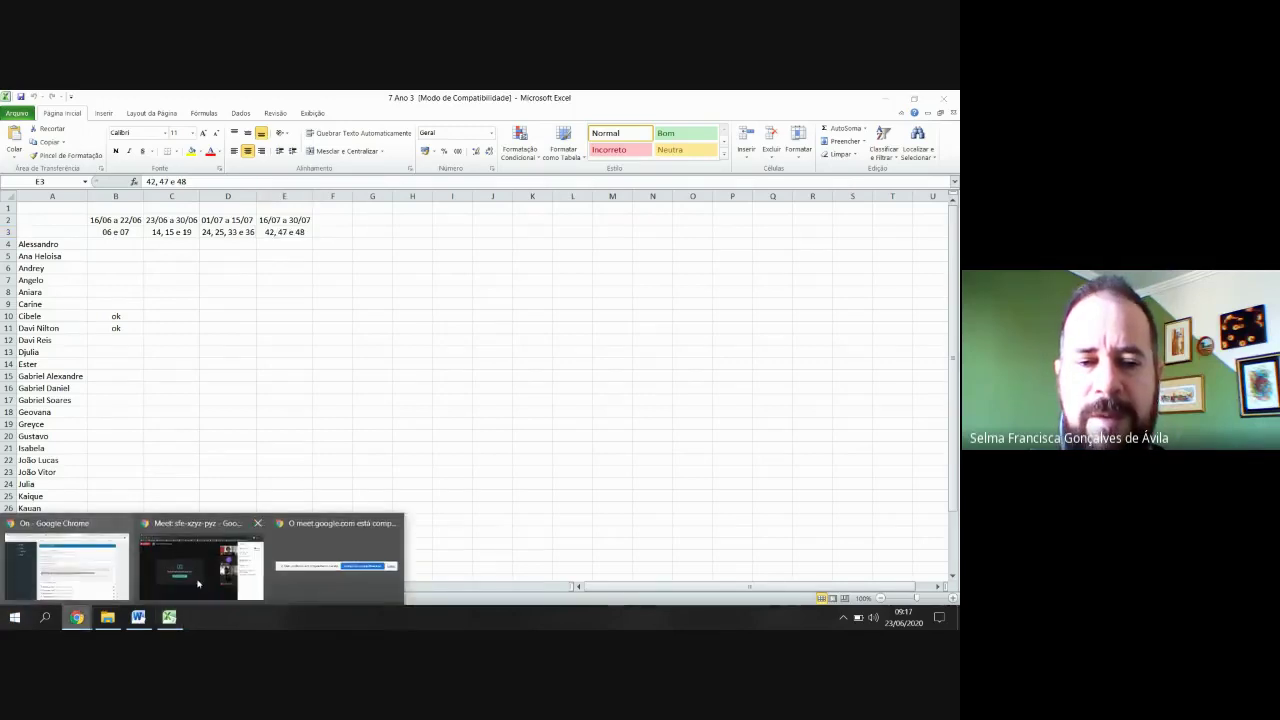
click(203, 582)
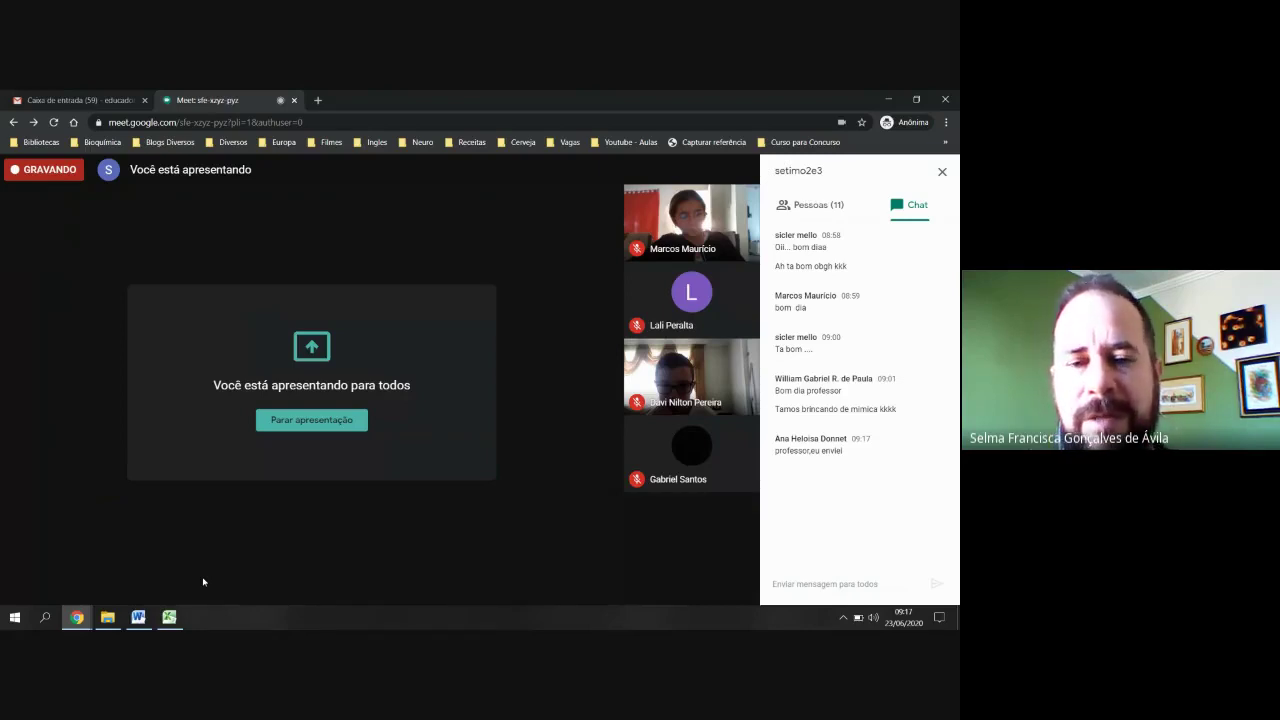
click(77, 617)
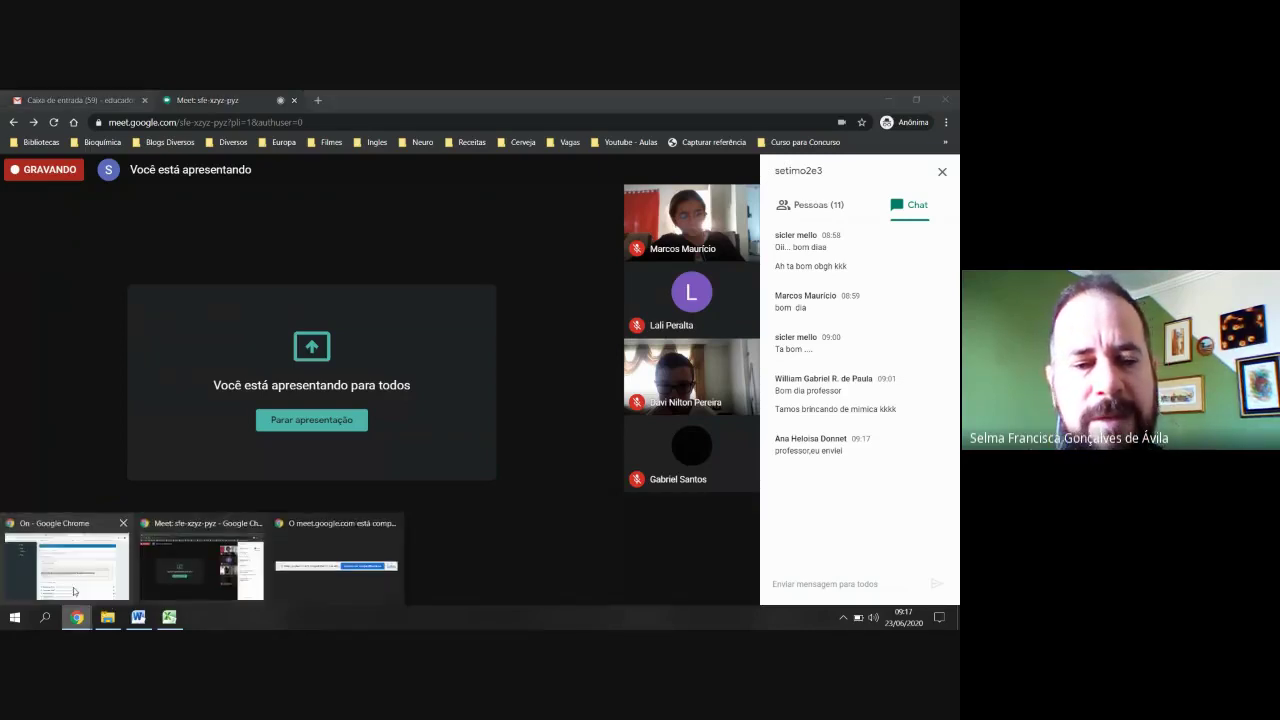
click(72, 585)
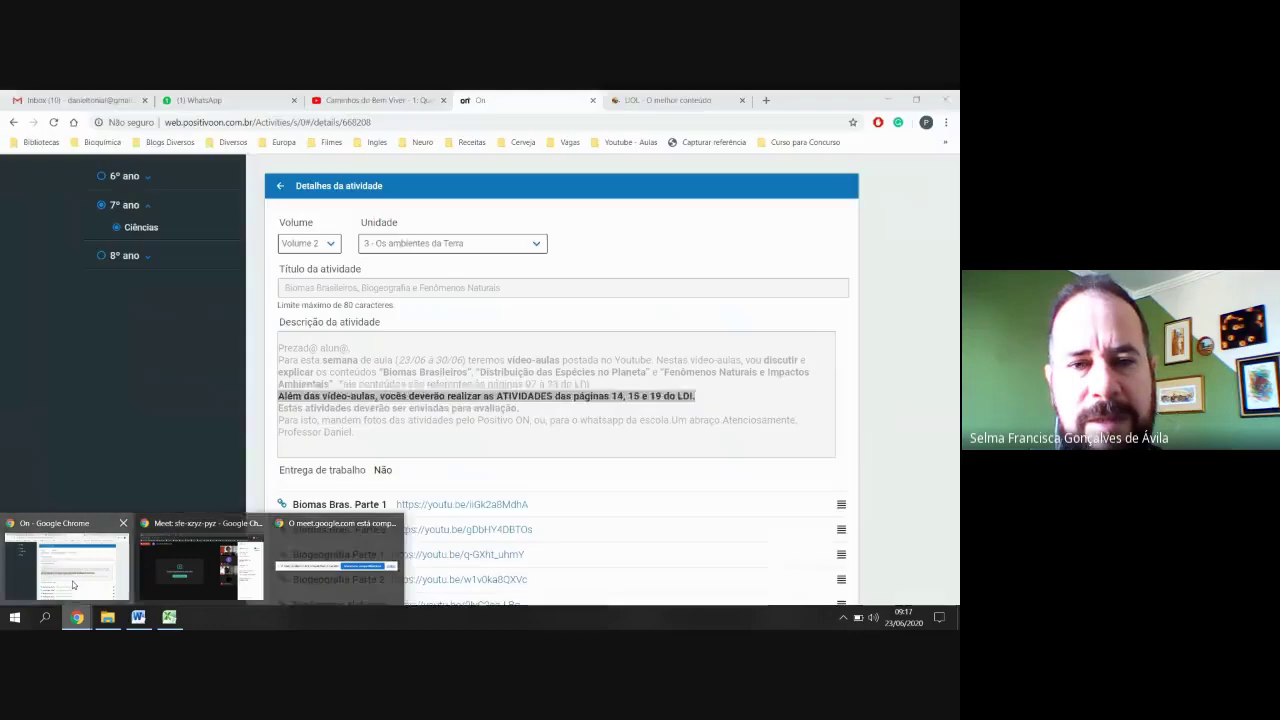
Leave the activity details and open the book "Volume 2 - Livro do aluno" for 7º ano Ciências
click(907, 353)
scroll(907, 353, up, 1)
click(279, 248)
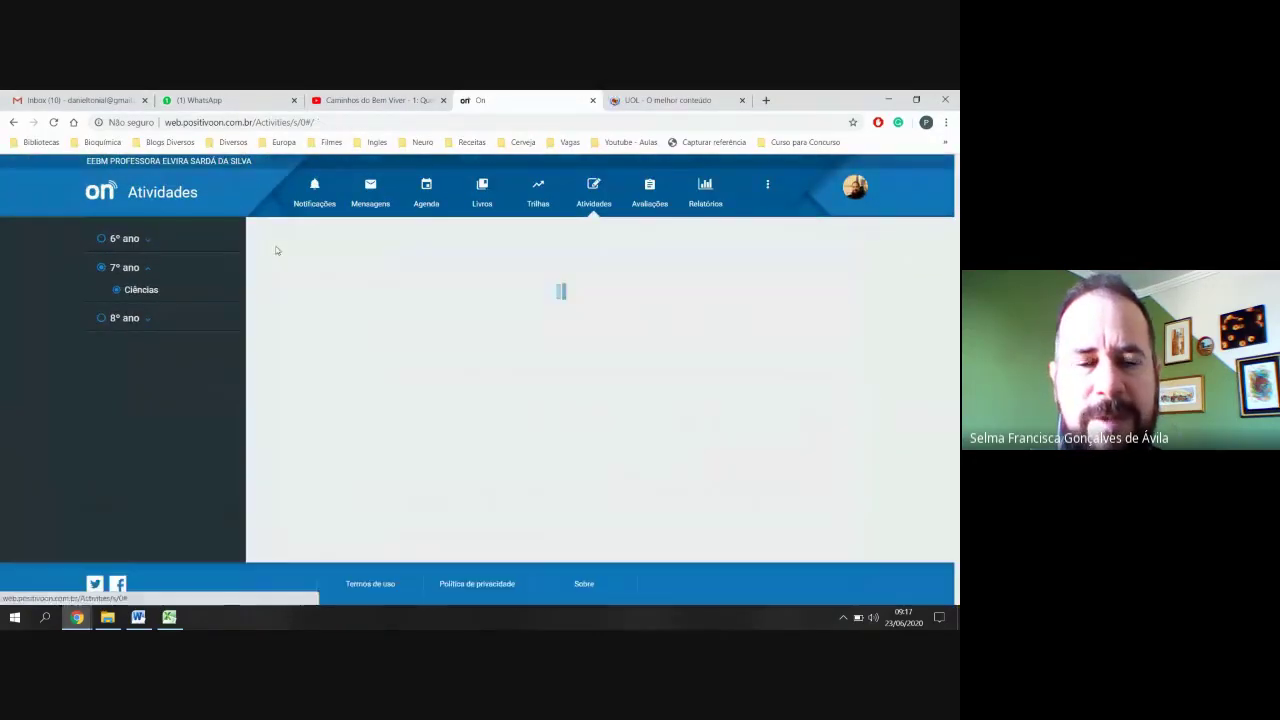
click(486, 201)
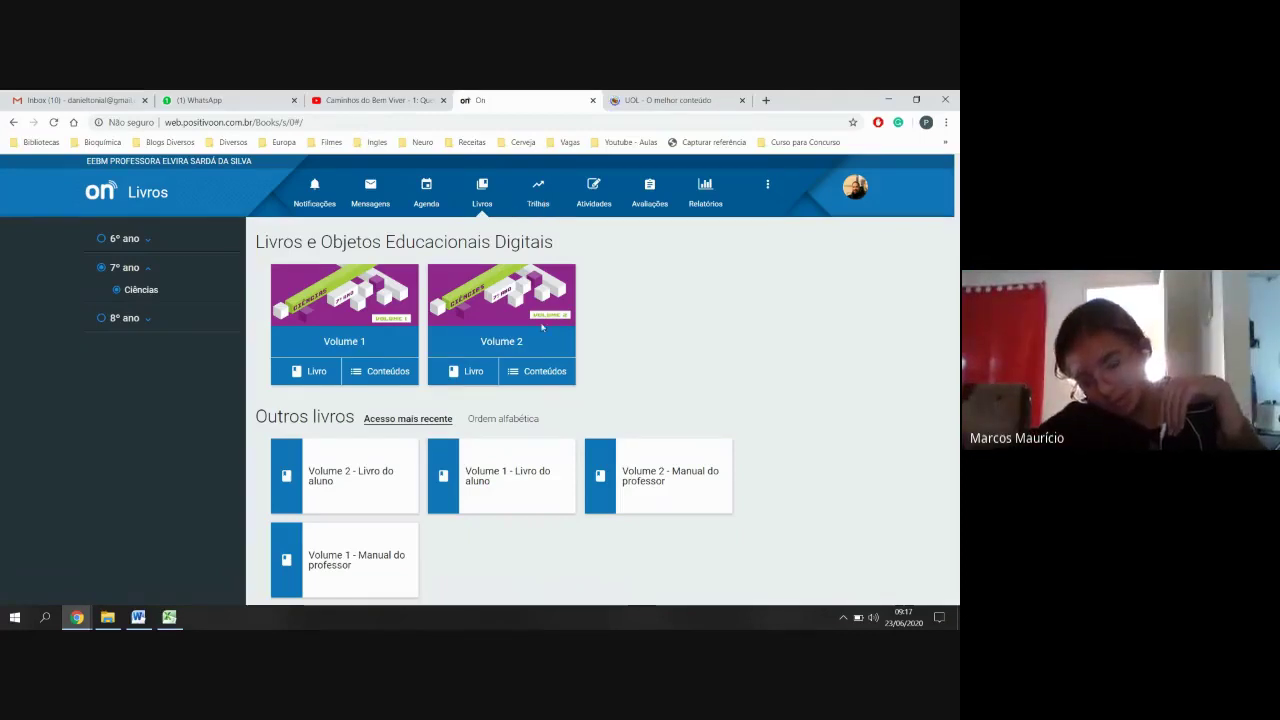
click(311, 505)
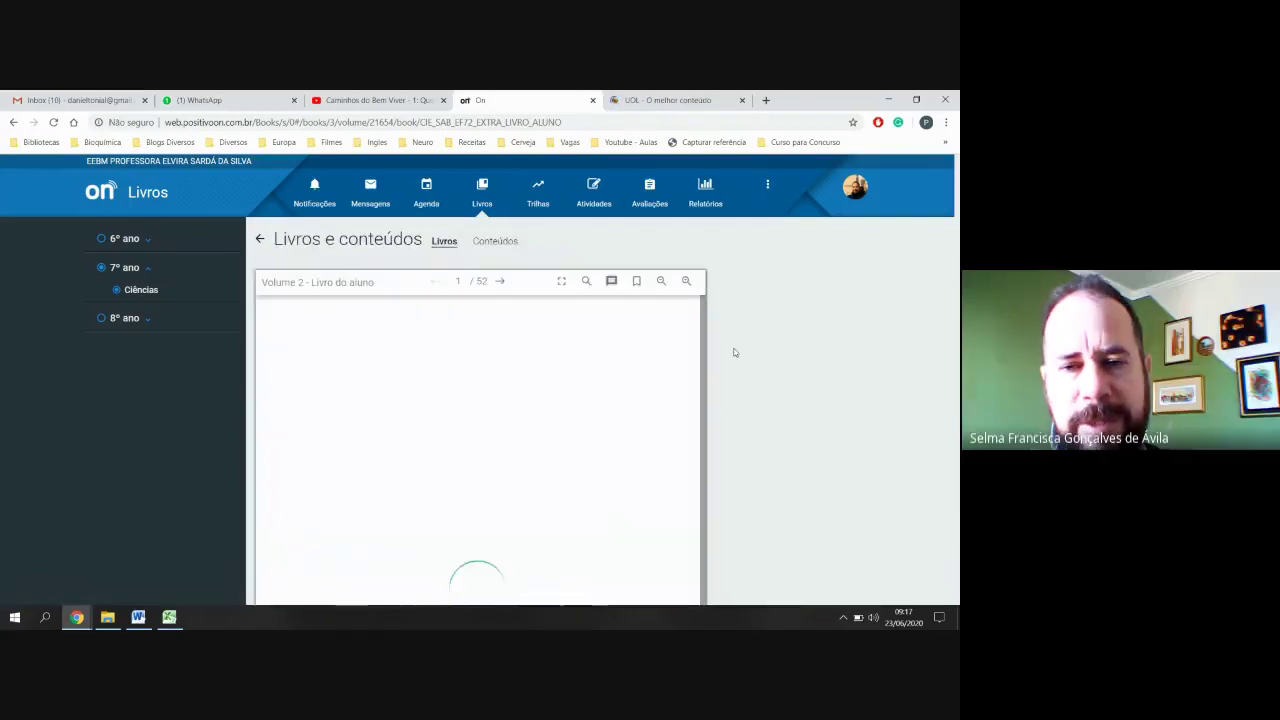
Check the chat in the Google Meet window and return to the Volume 2 student book in Chrome
scroll(734, 354, down, 1)
key(alt+Tab)
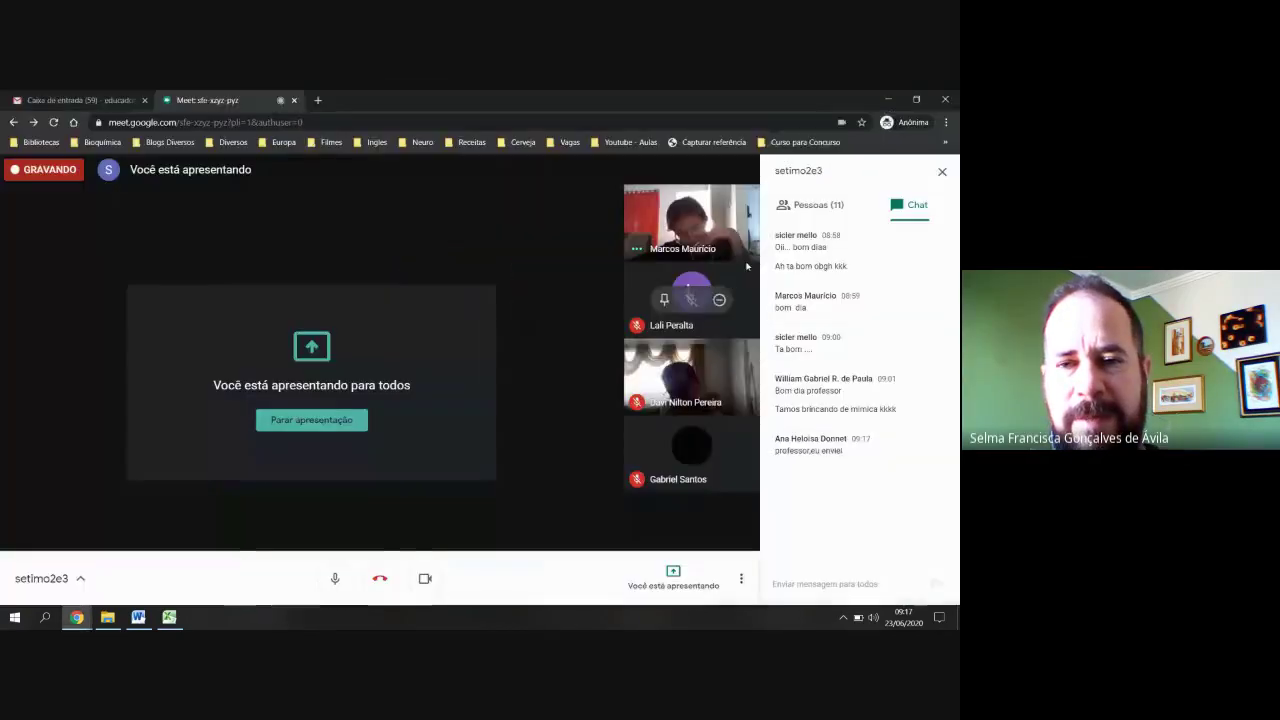
key(alt+Tab)
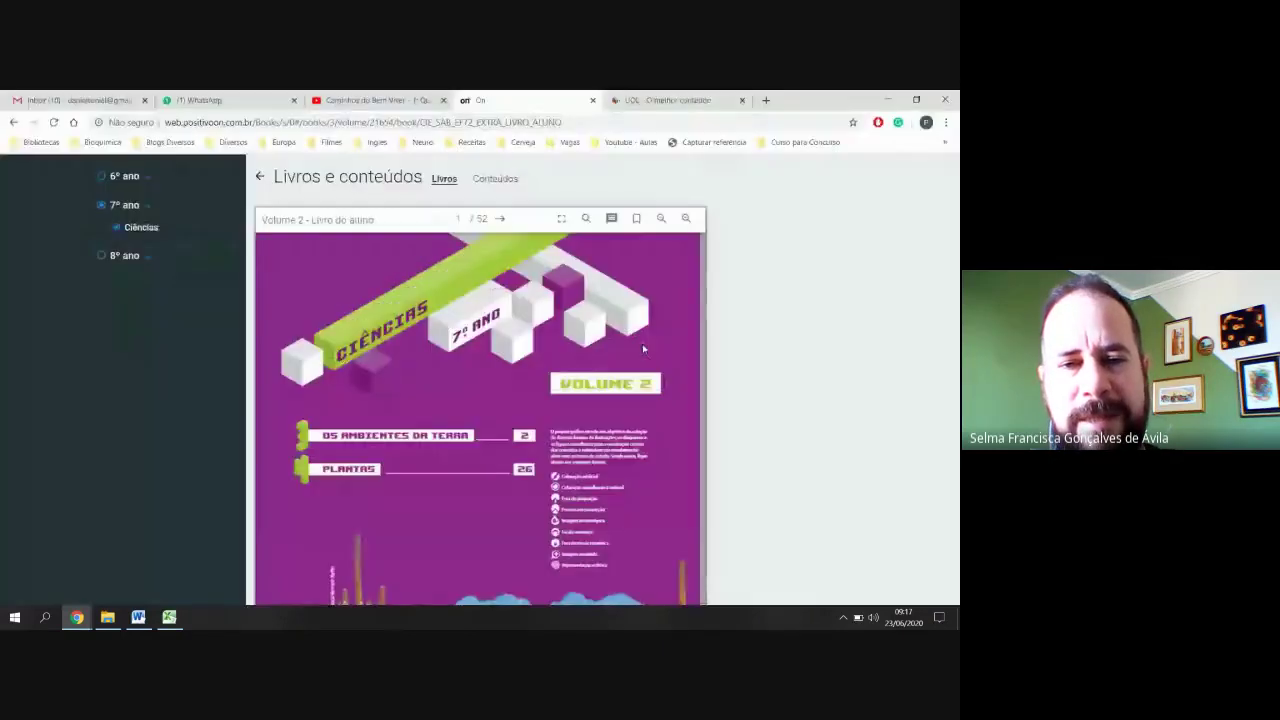
Show the Volume 2 cover with its chapter list, and go forward through the book to the Brazilian continental biomes map on page 7
scroll(737, 323, down, 1)
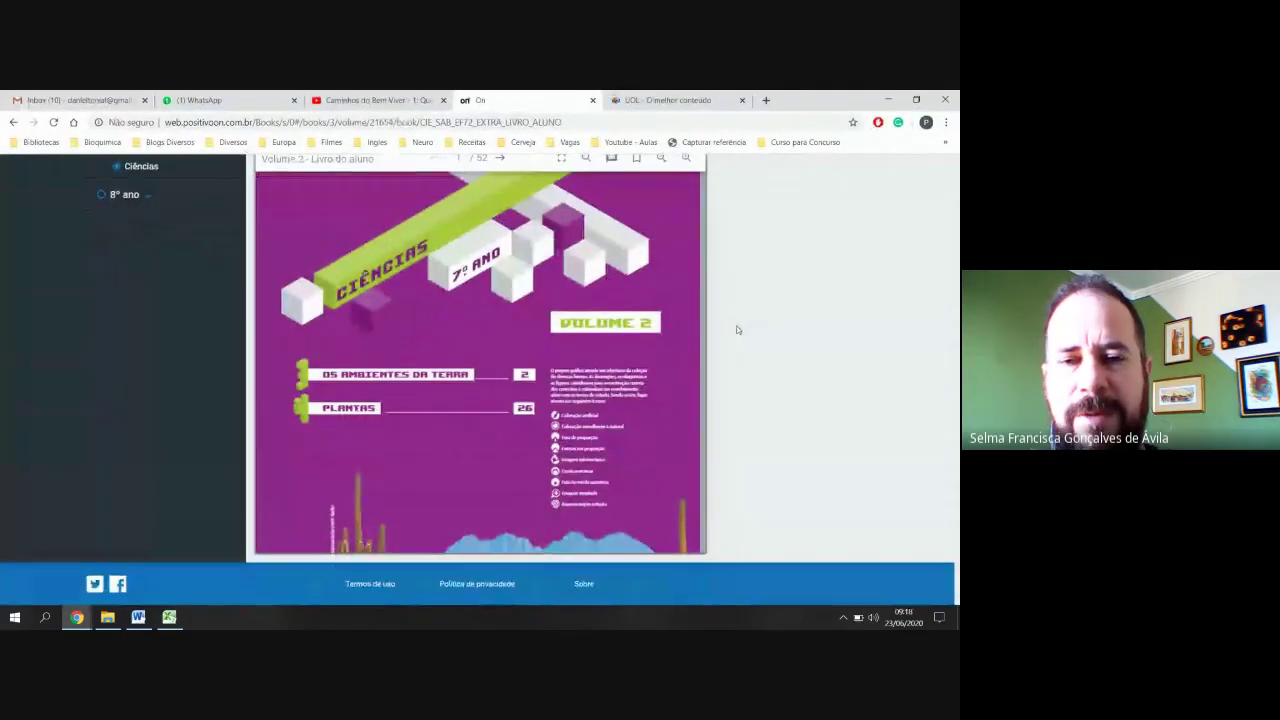
scroll(737, 327, up, 2)
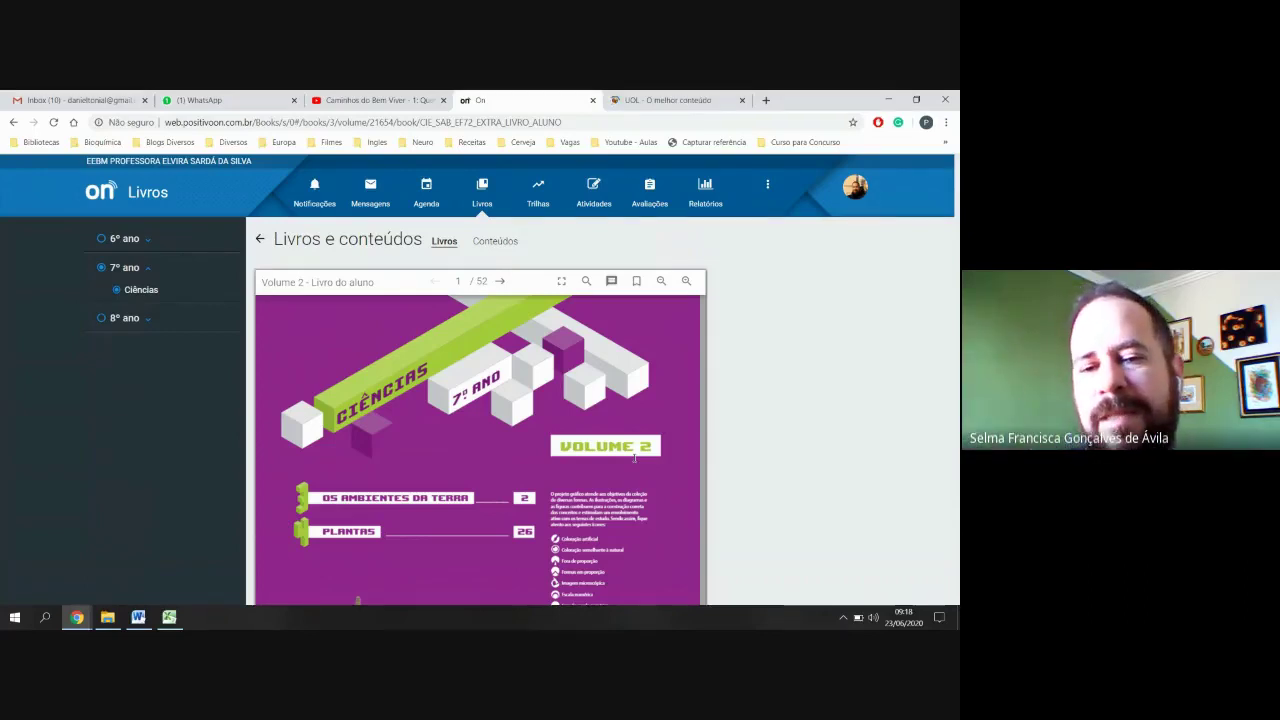
scroll(738, 365, down, 2)
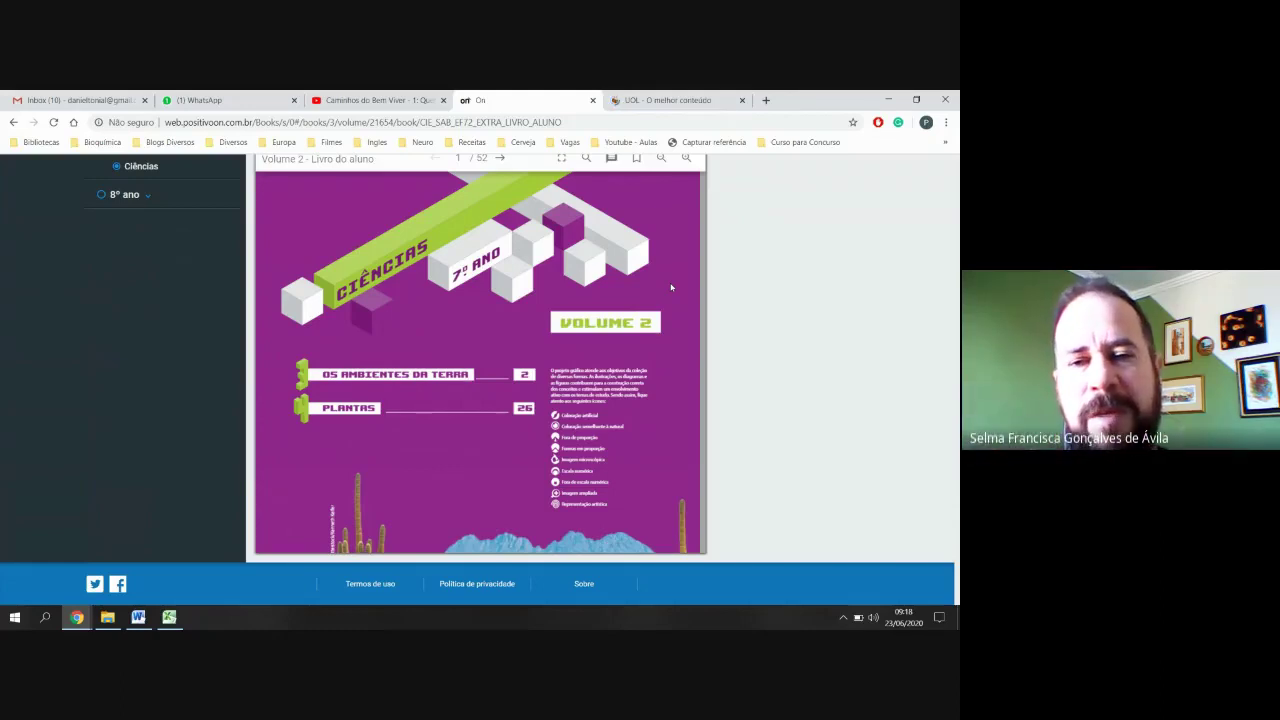
scroll(671, 287, down, 10)
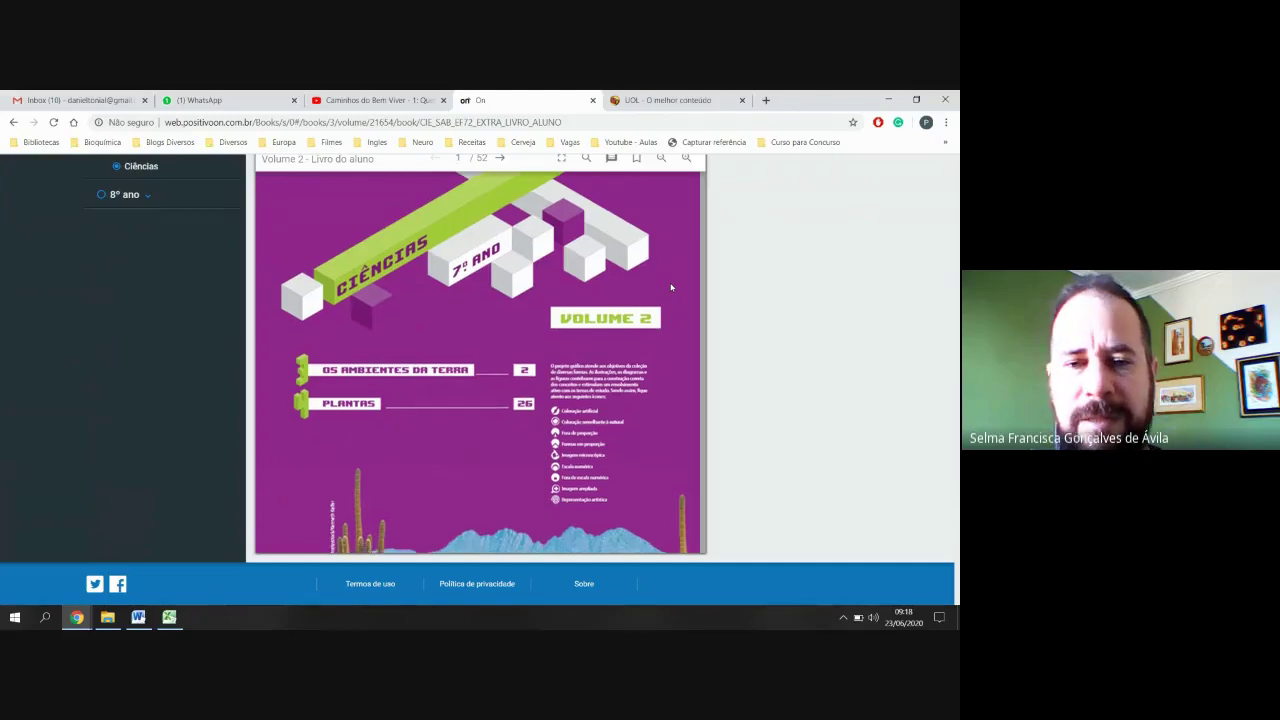
scroll(671, 287, down, 10)
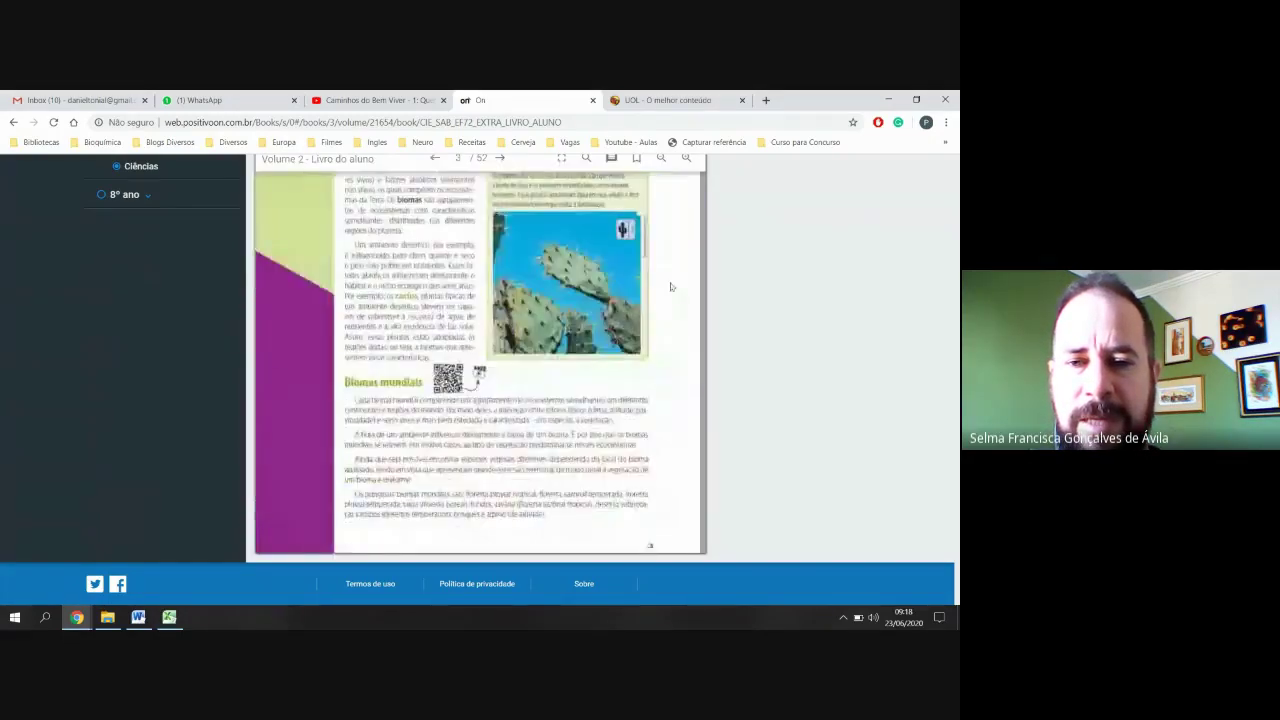
scroll(671, 287, down, 10)
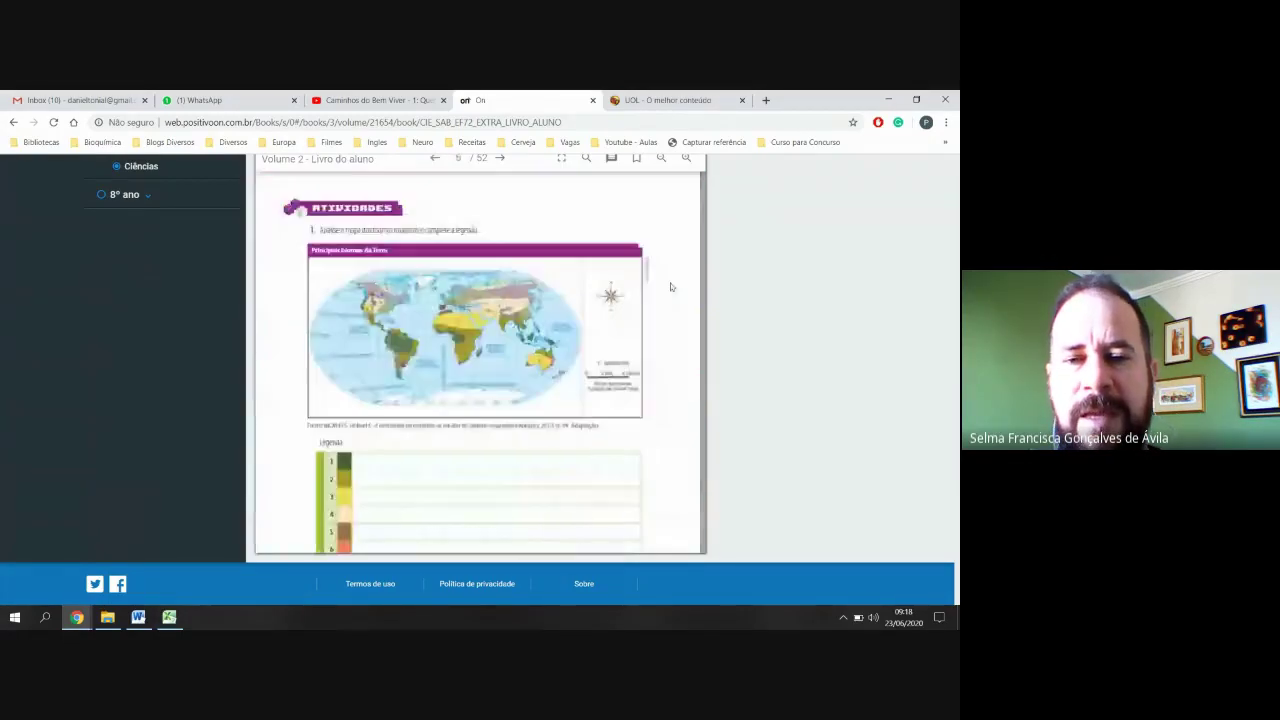
scroll(669, 287, down, 10)
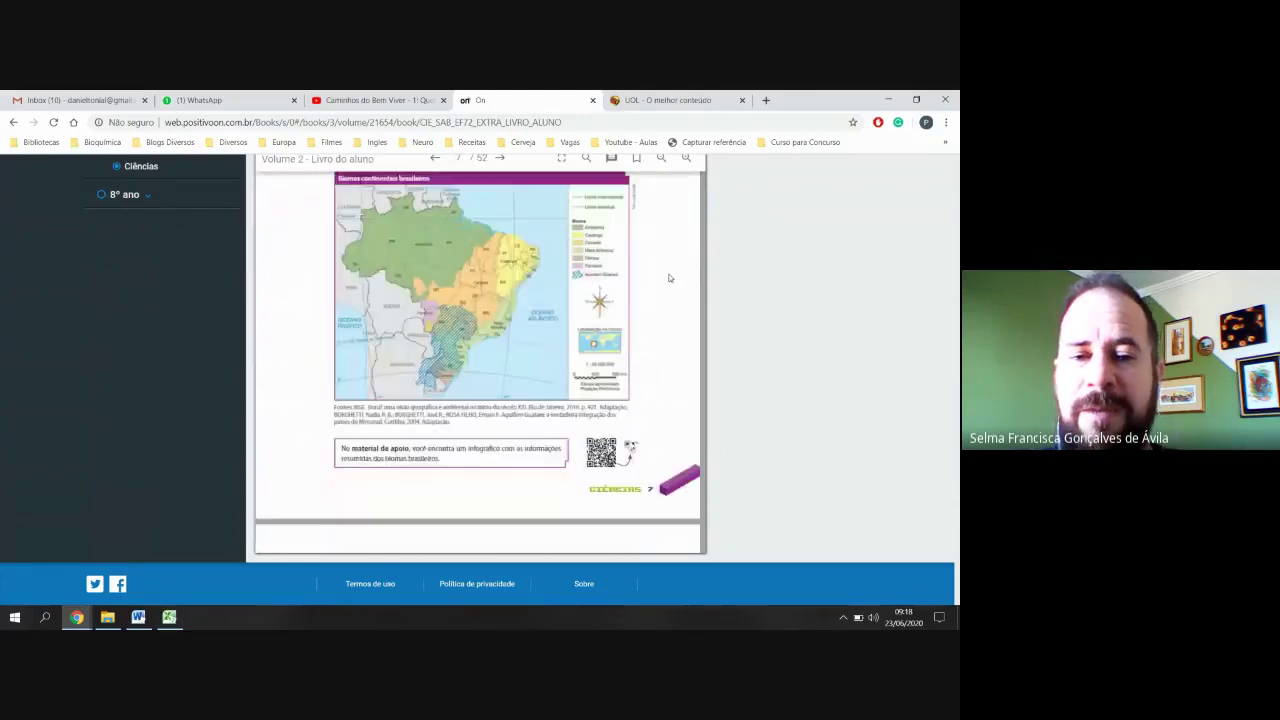